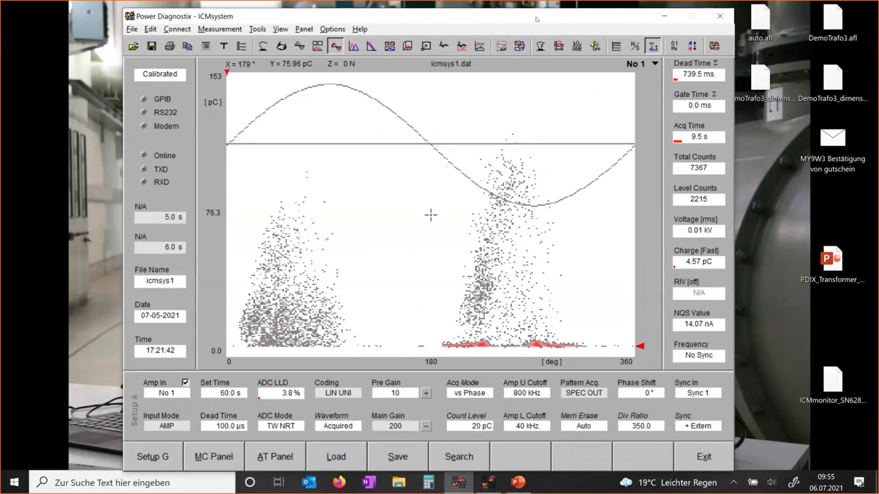
Step: Open the Multi Channel Pattern view with all ten channels and channel No 2 enlarged
drag(538, 15, 539, 15)
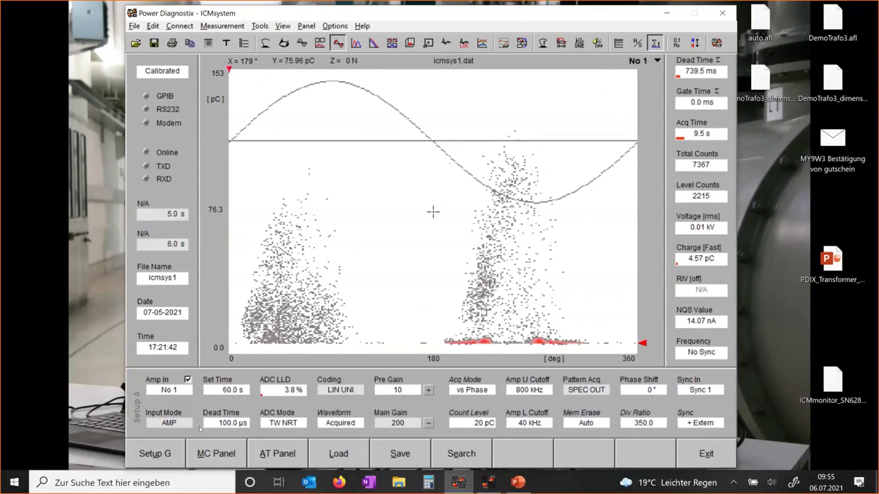
click(225, 456)
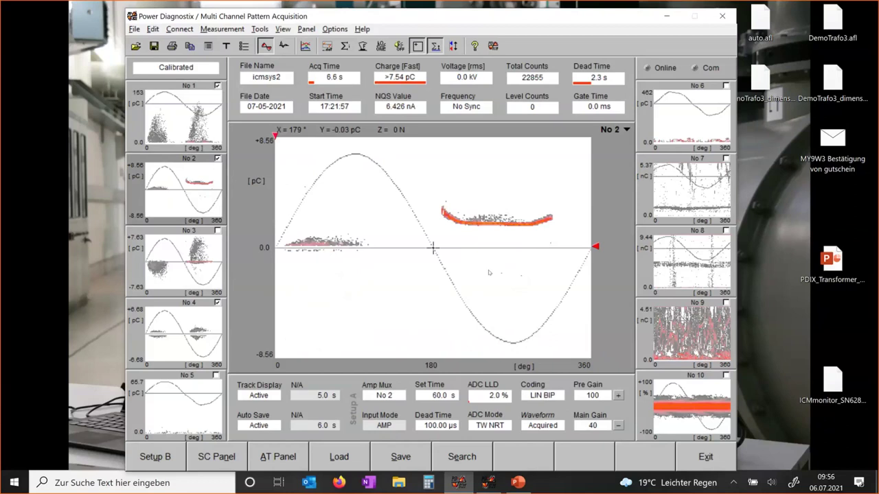
Step: Compare channels No 3, No 4, No 2 and No 1, then open the channel 1–5 Acceptance Test Panel
click(217, 256)
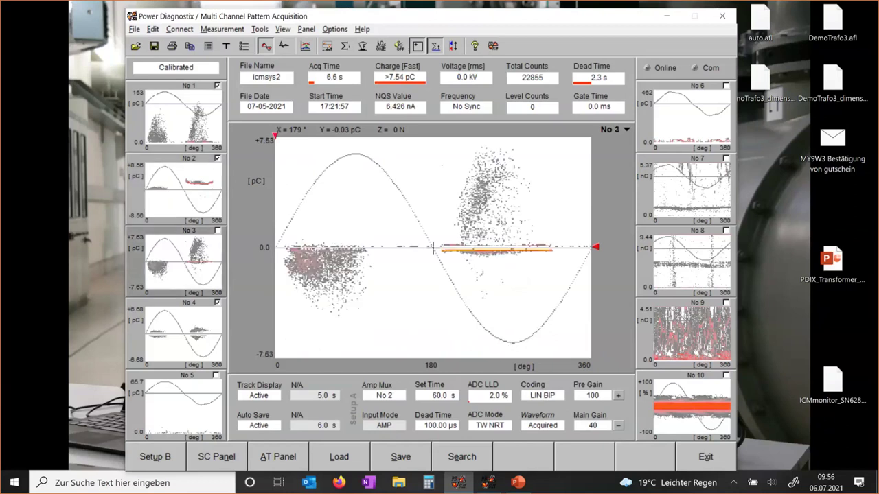
click(200, 331)
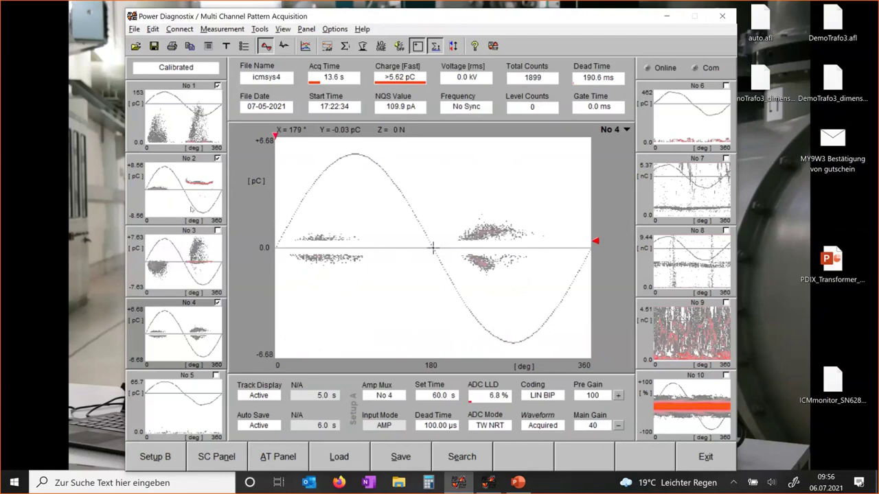
click(199, 194)
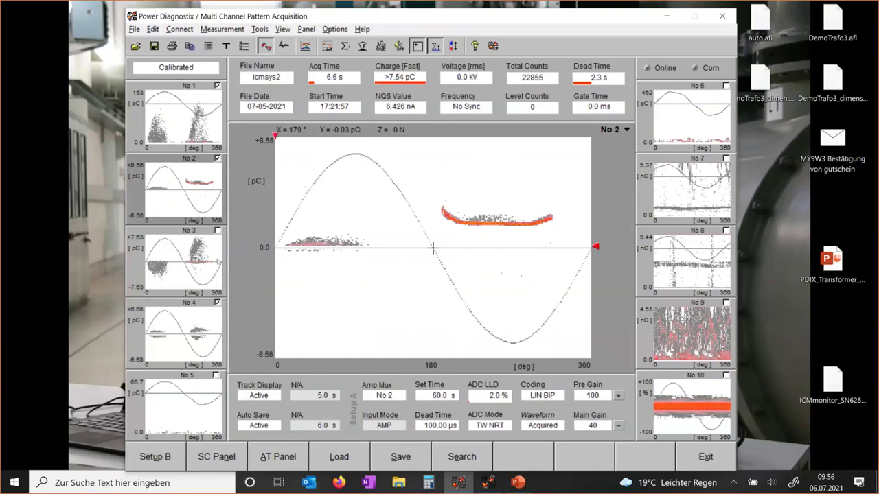
click(217, 262)
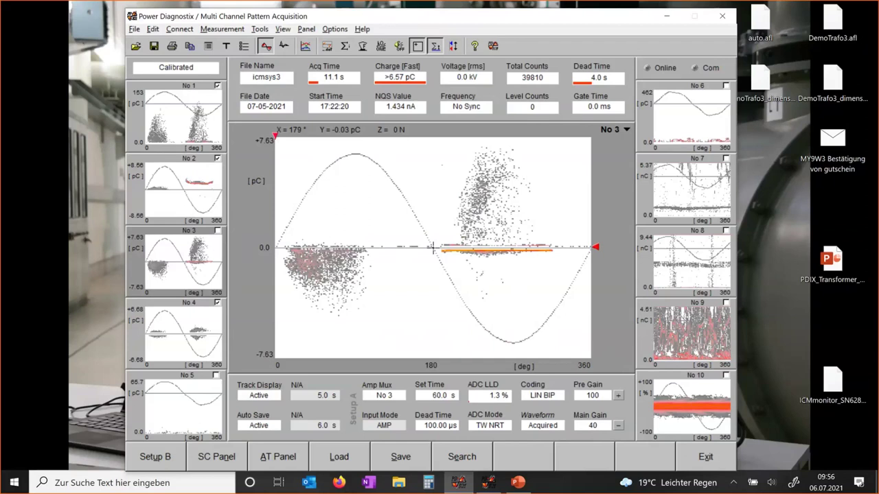
click(192, 114)
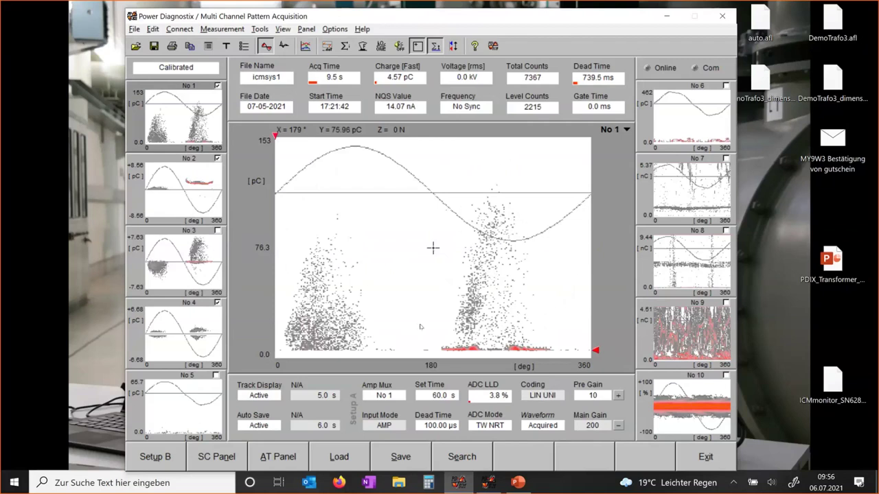
click(280, 463)
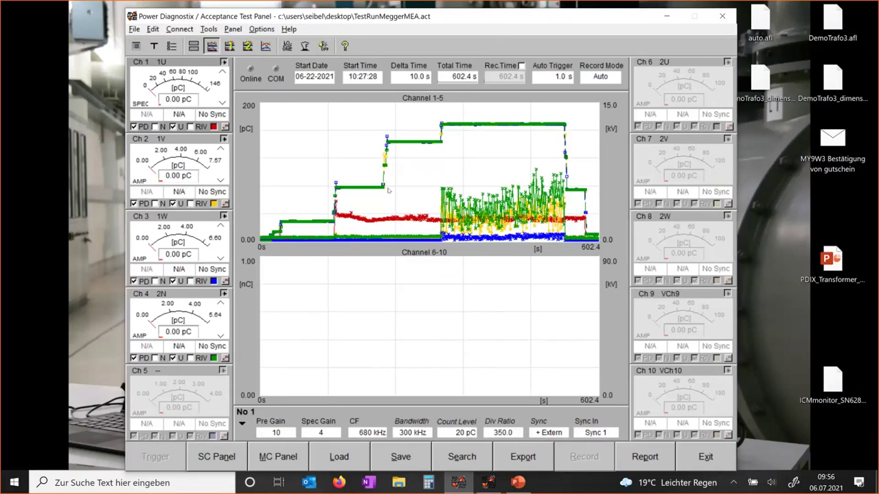
Step: Return to the SC Panel showing channel No 1's pattern (7367 counts, 4.57 pC)
click(222, 458)
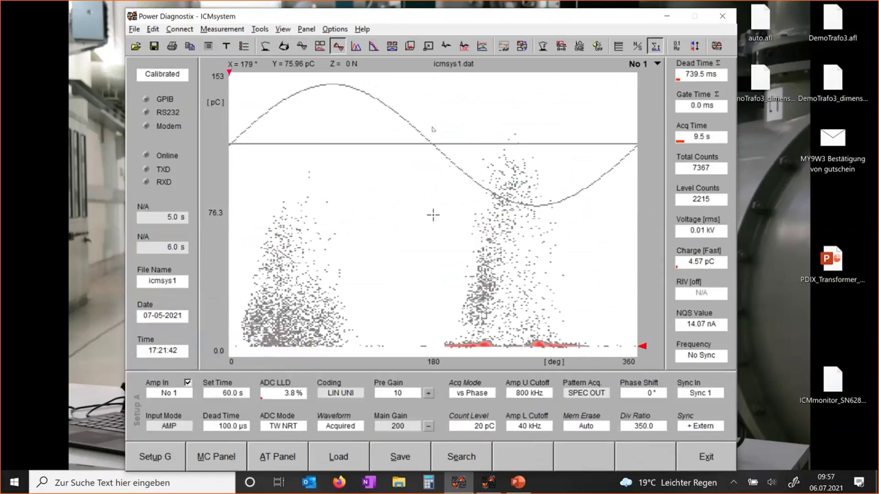
click(695, 45)
drag(611, 18, 601, 20)
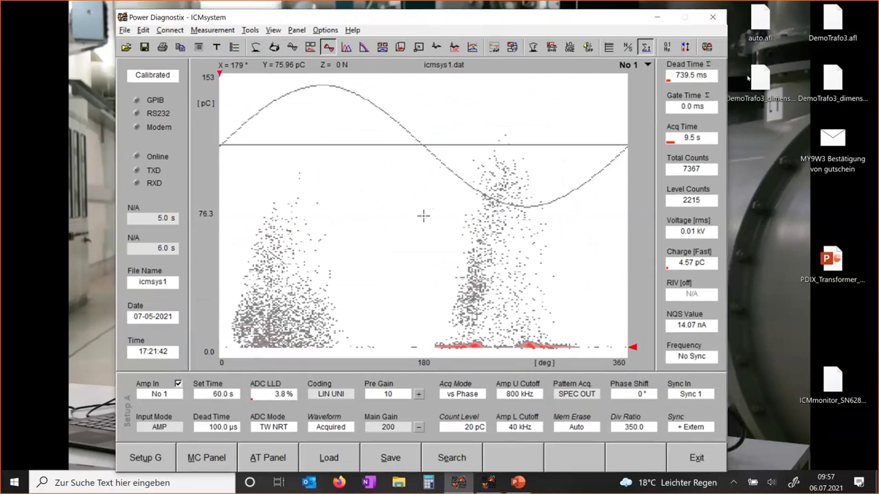
click(806, 85)
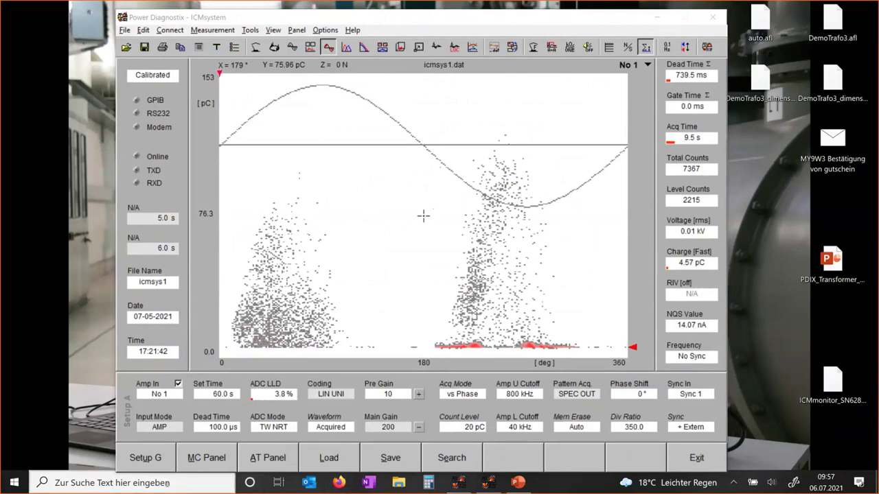
Step: Launch the Kamera app via a 'kamera' search and try switching cameras
click(167, 484)
text(kamera)
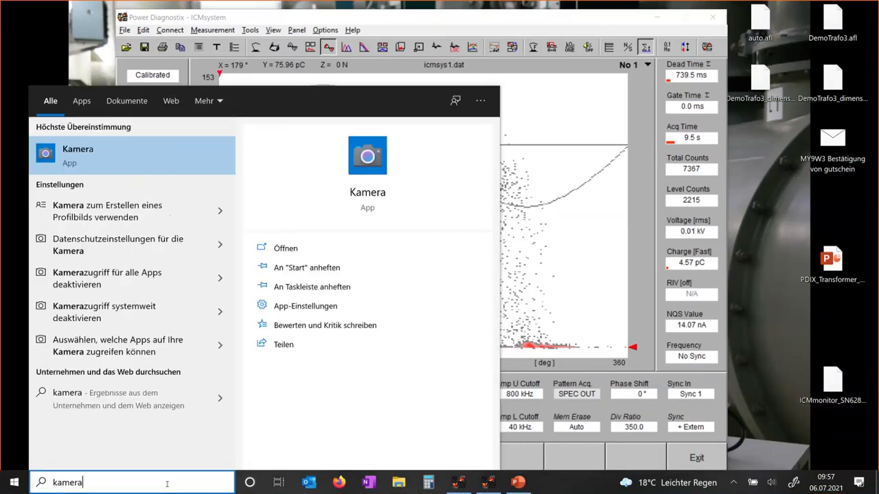
key(Return)
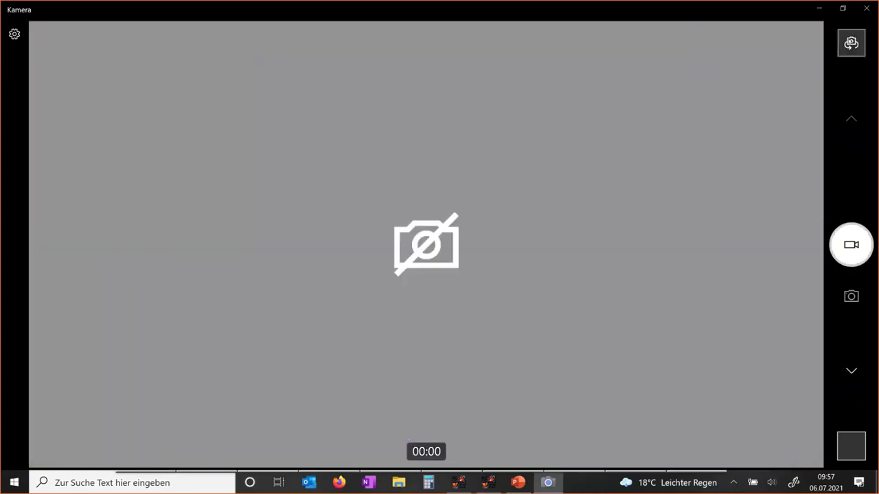
click(852, 42)
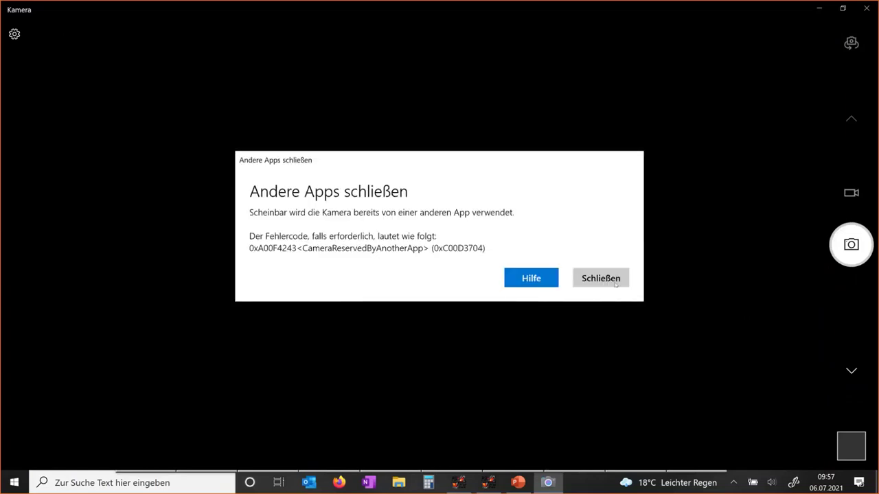
Step: Dismiss the camera-reserved error and return to the ICMsystem window
click(609, 278)
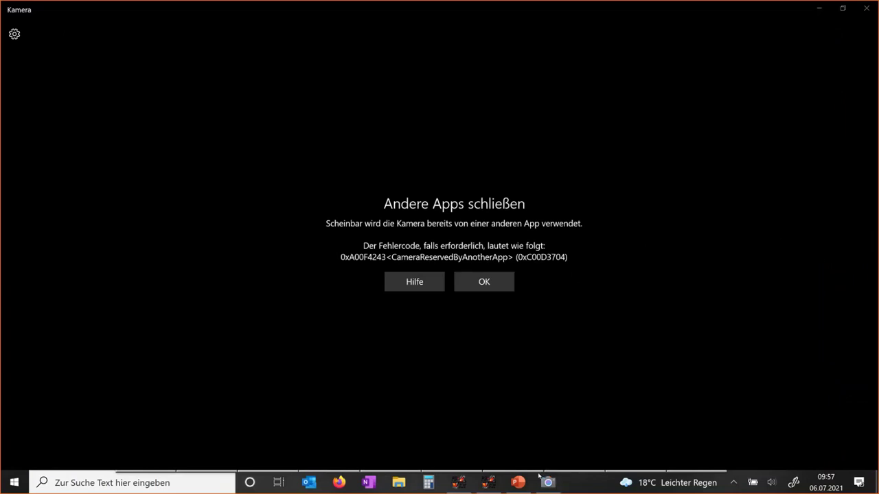
click(819, 8)
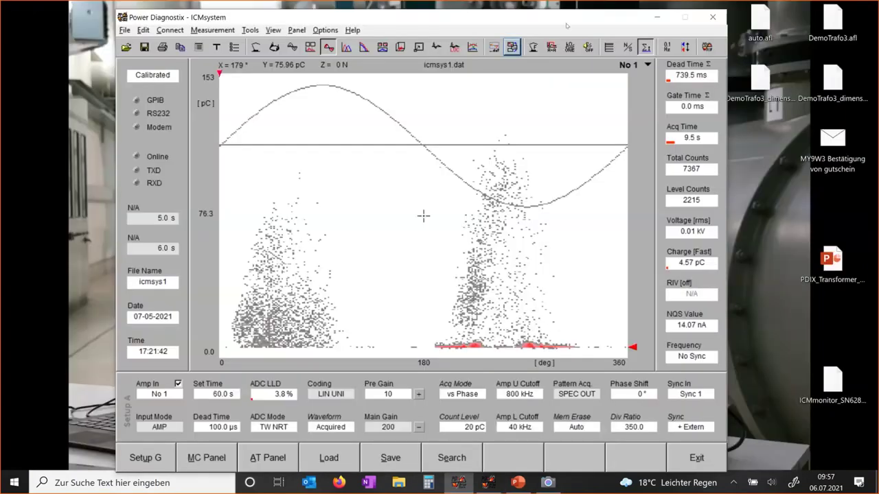
drag(567, 25, 578, 19)
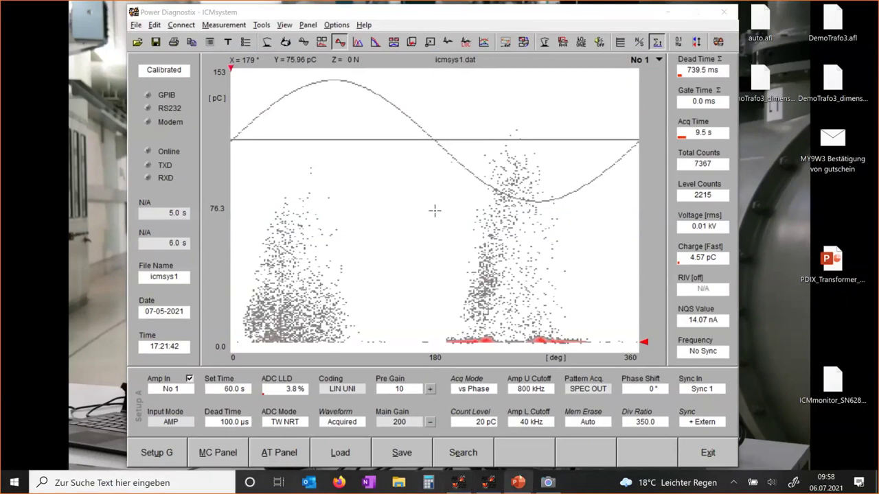
Step: Show the live feed of transformer 32896, then bring ICMacoustic's DemoTrafo_final.afl in front
click(547, 483)
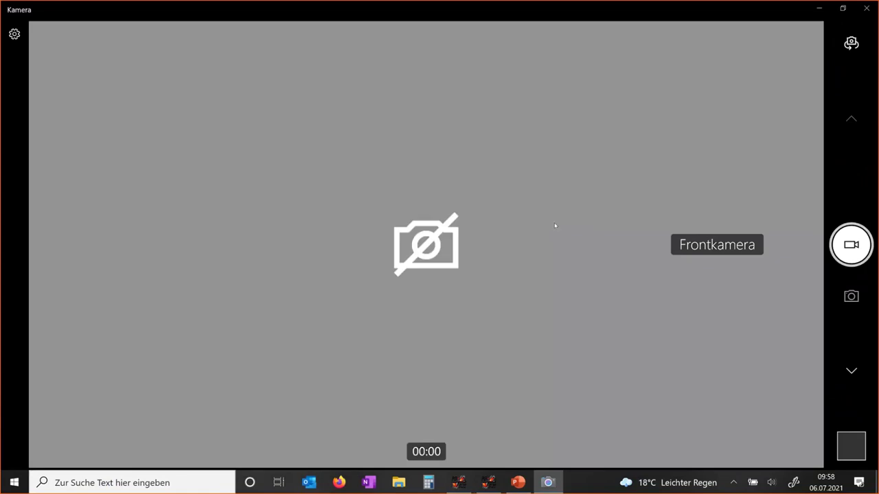
click(850, 41)
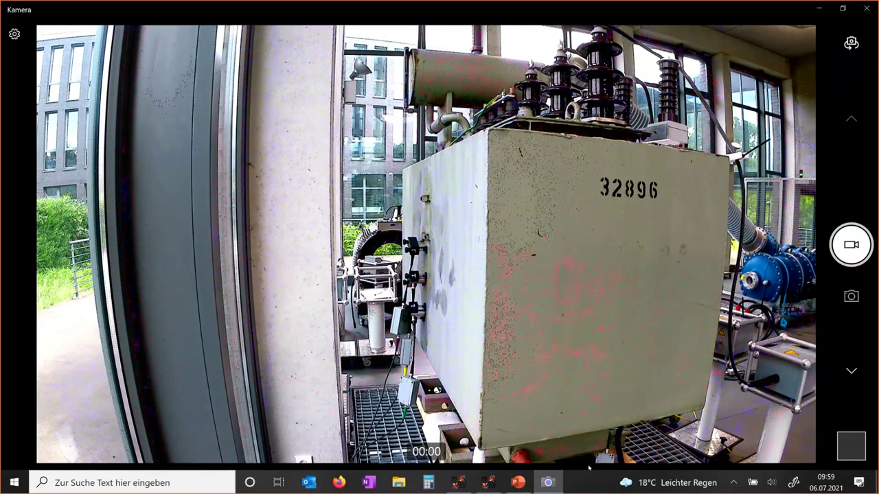
click(488, 482)
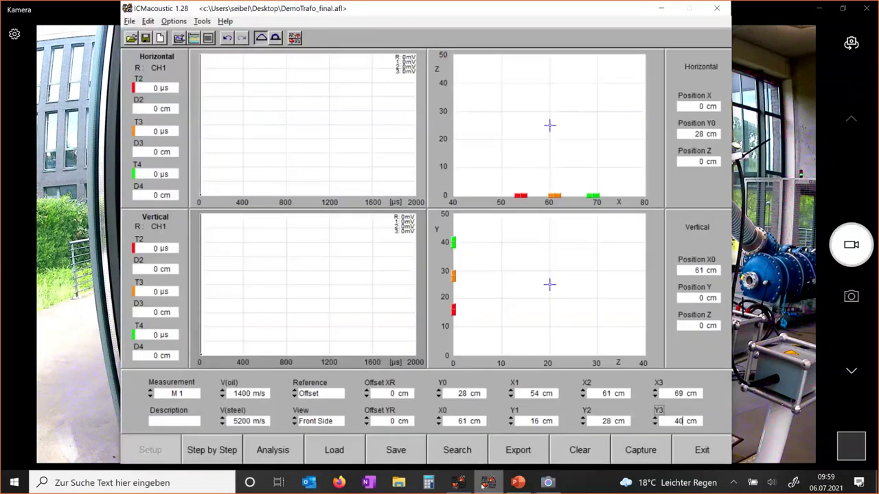
Step: View and rotate the ICMacoustic 3D transformer model, then show the acoustic measurement plots
click(458, 483)
key(alt+Tab)
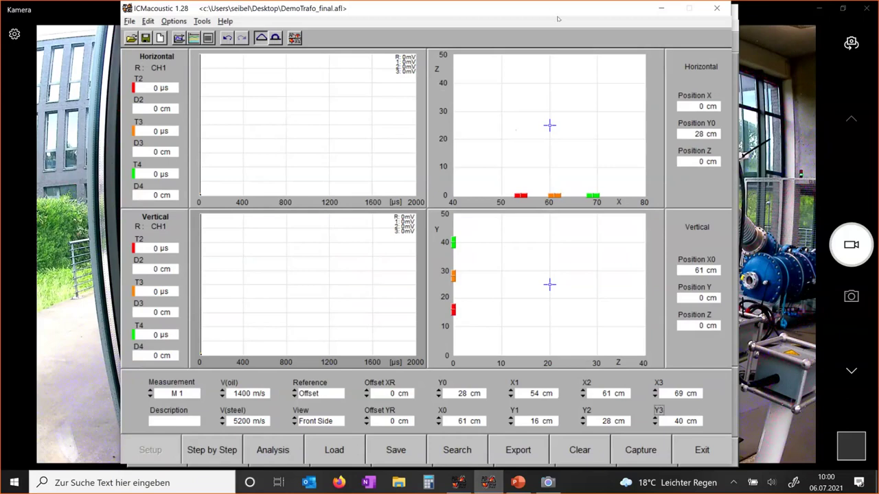
drag(534, 25, 543, 32)
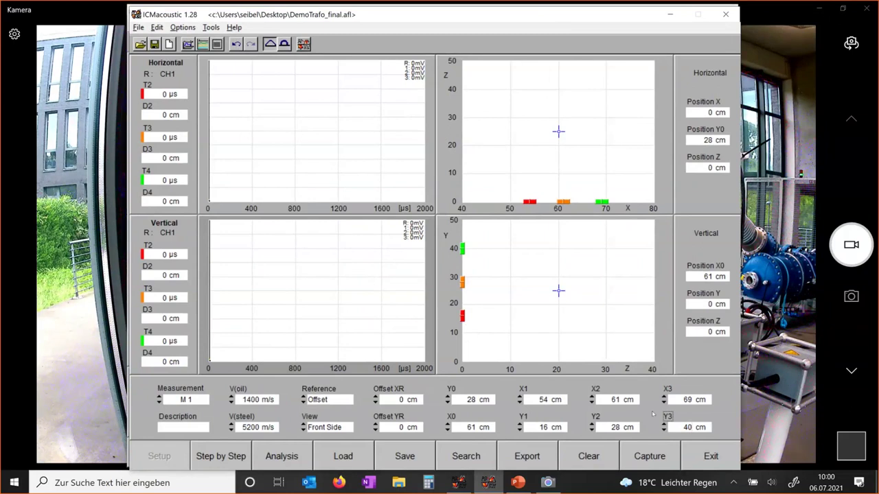
click(289, 456)
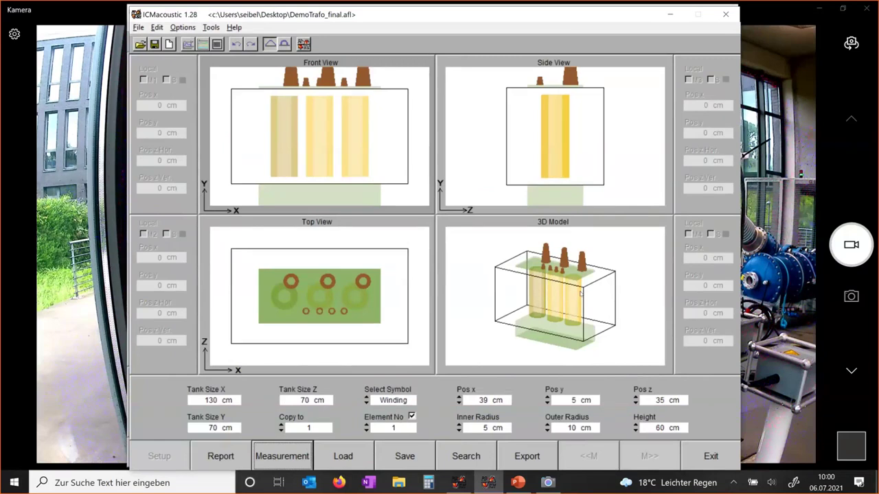
drag(581, 293, 590, 313)
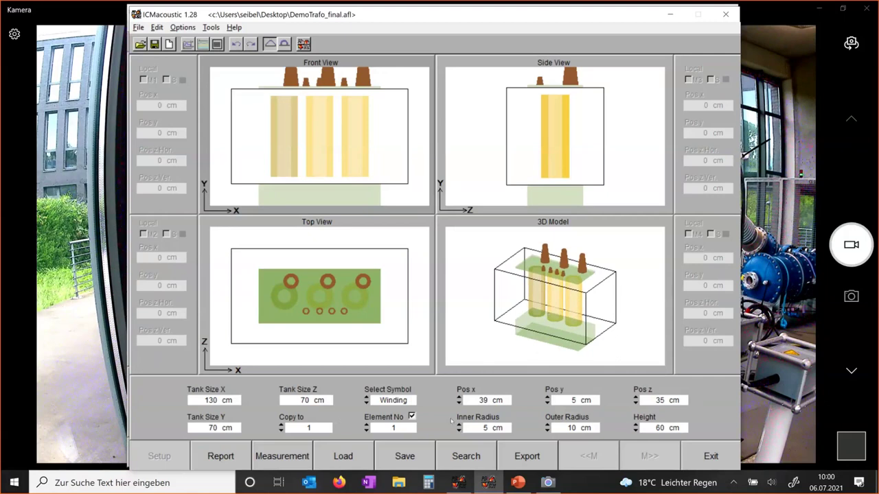
click(270, 458)
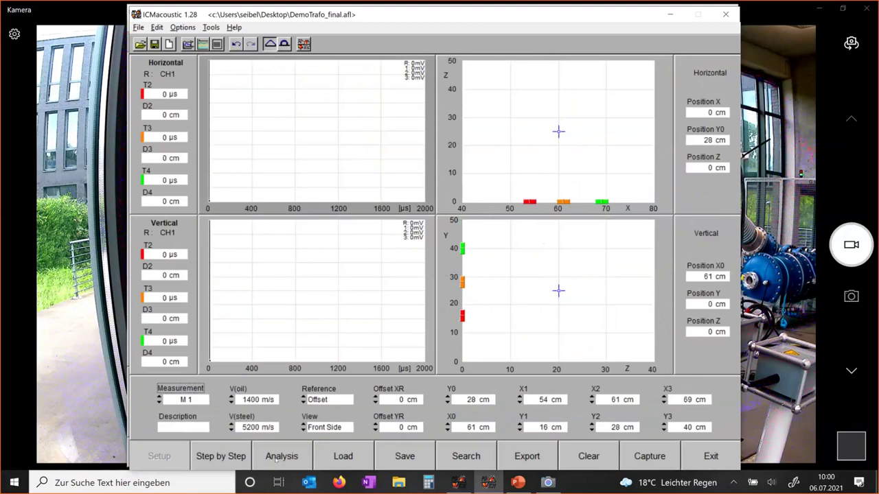
click(458, 483)
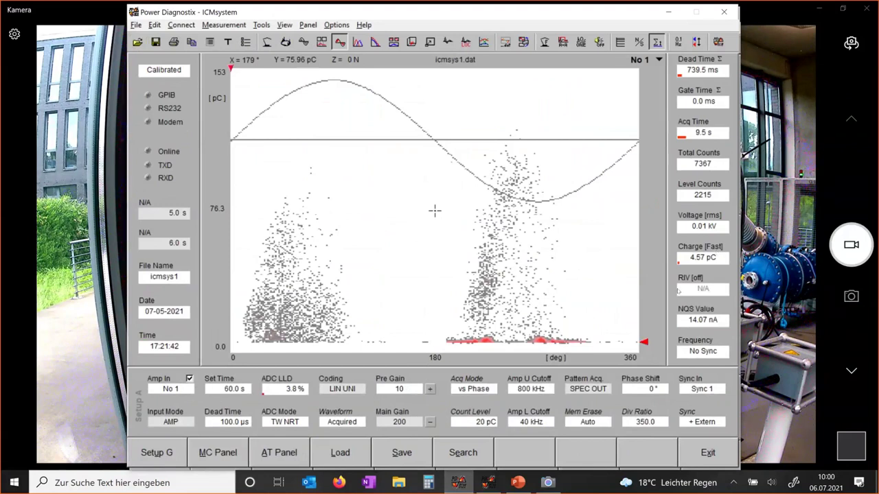
Step: Search the GPIB/RS232 interfaces and accept the ICM instrument found on GPIB0
click(461, 455)
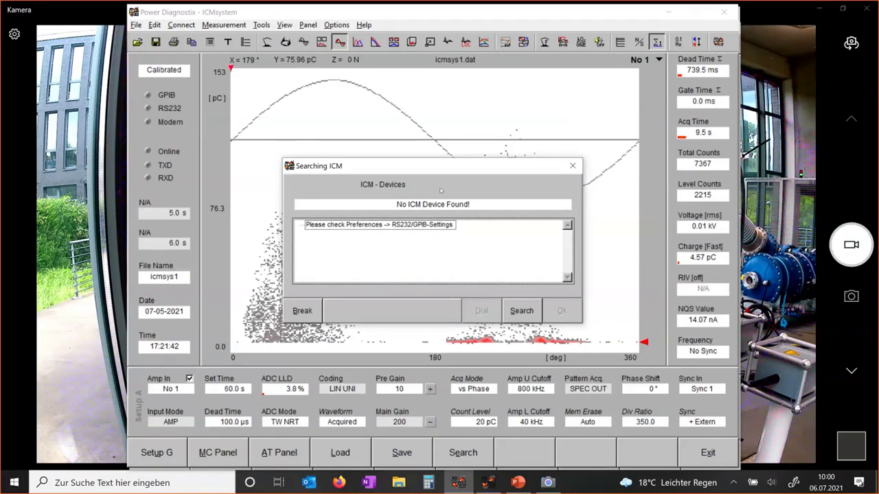
click(522, 311)
click(522, 311)
click(693, 453)
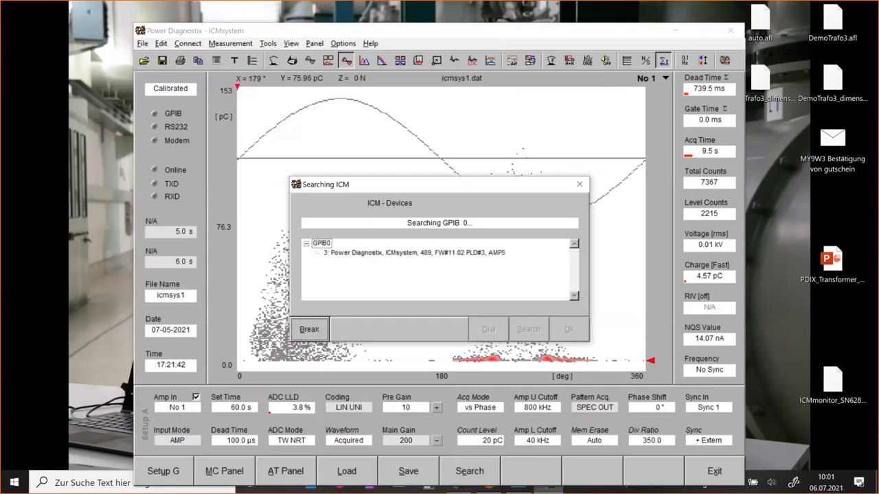
click(569, 329)
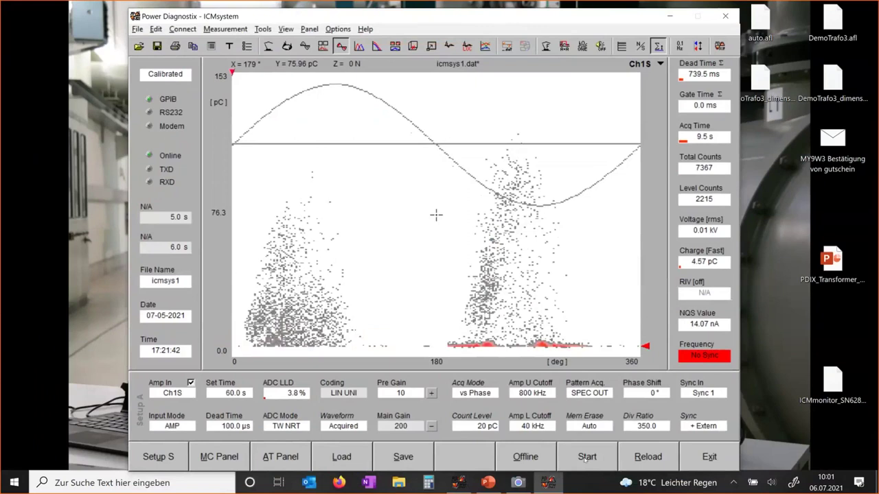
Step: Start, stop and restart live PD acquisition on Ch1S at about 12.74 kV
click(585, 458)
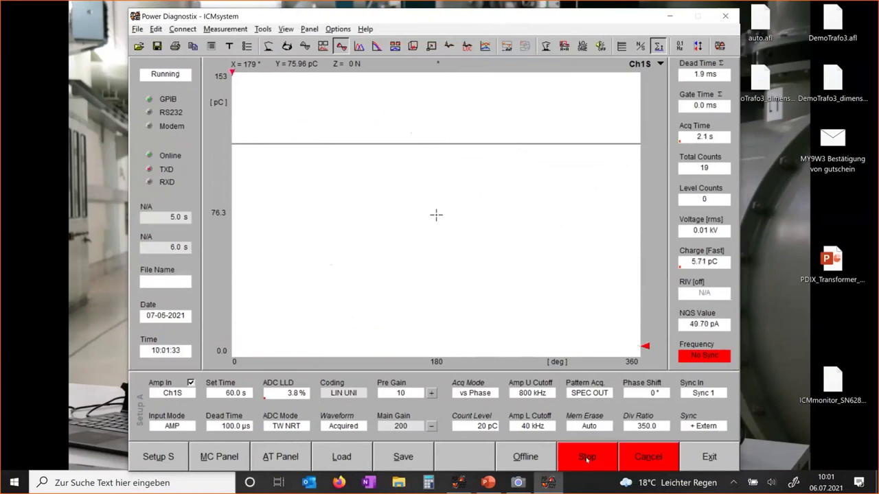
click(585, 461)
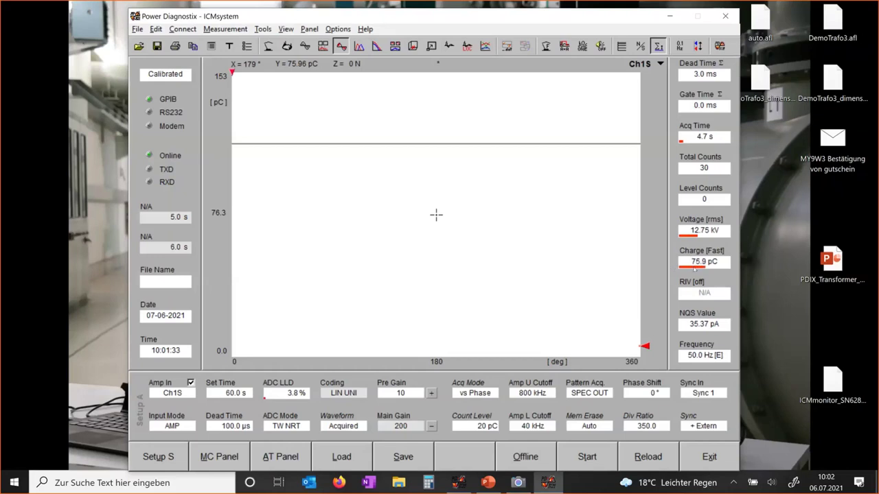
click(585, 460)
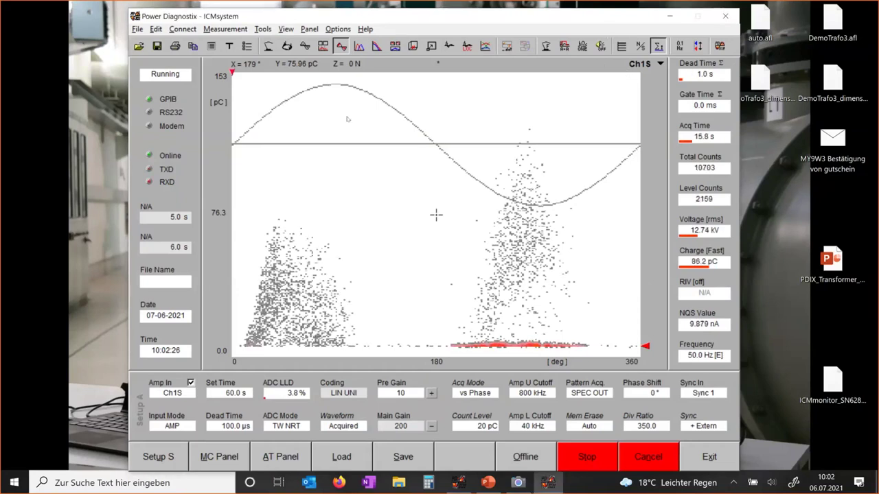
key(alt+space)
key(Escape)
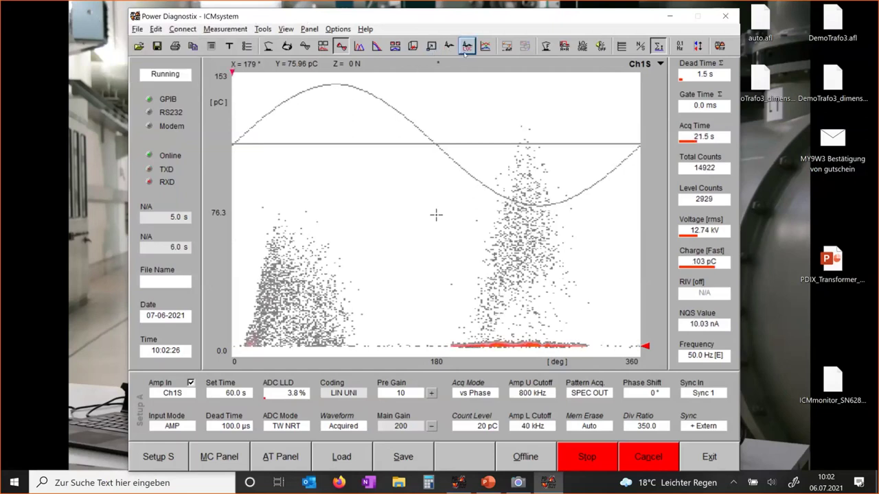
Step: Show the four-channel 320 µs triangulation waveforms with Ch2–Ch4 delays of about 197–219 µs
click(466, 46)
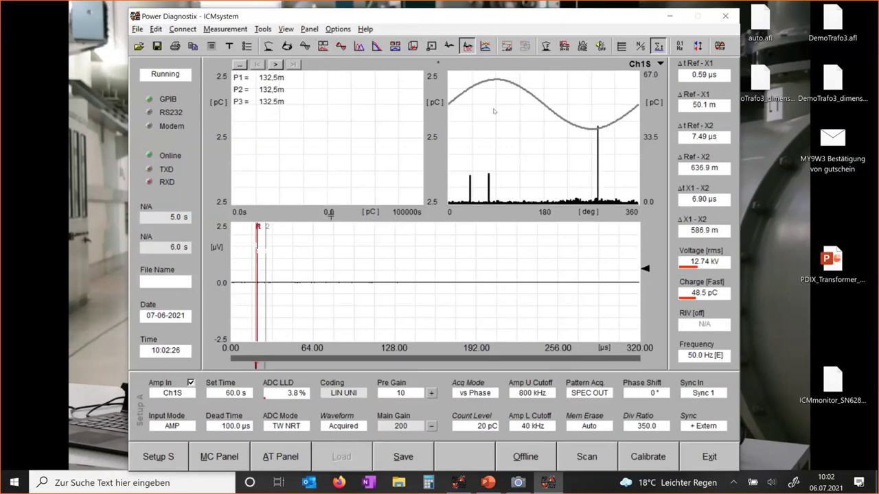
click(450, 45)
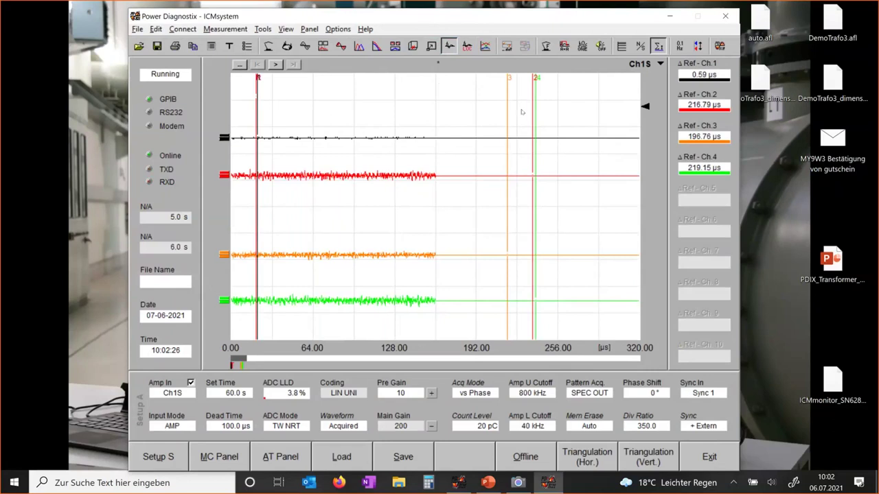
click(164, 392)
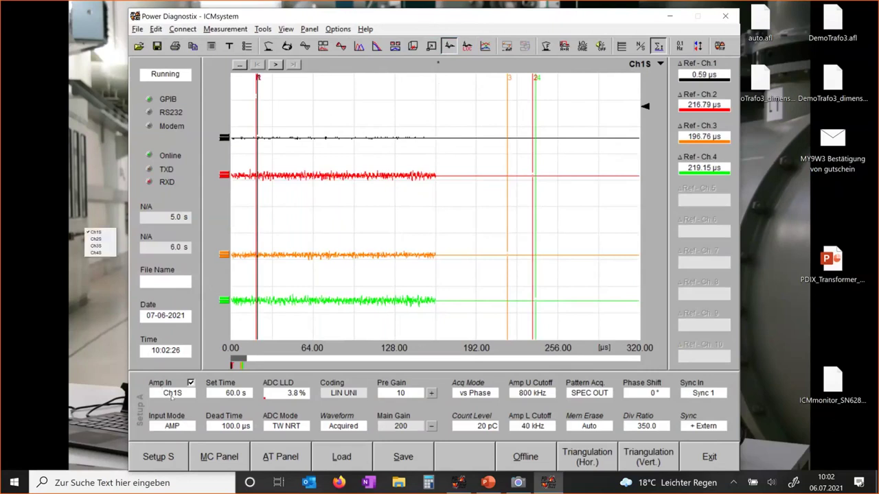
click(304, 45)
Step: Keep Ch1S as the input channel and display the oscilloscope trigger and zoom settings
click(173, 393)
click(176, 401)
click(177, 392)
click(177, 392)
click(176, 391)
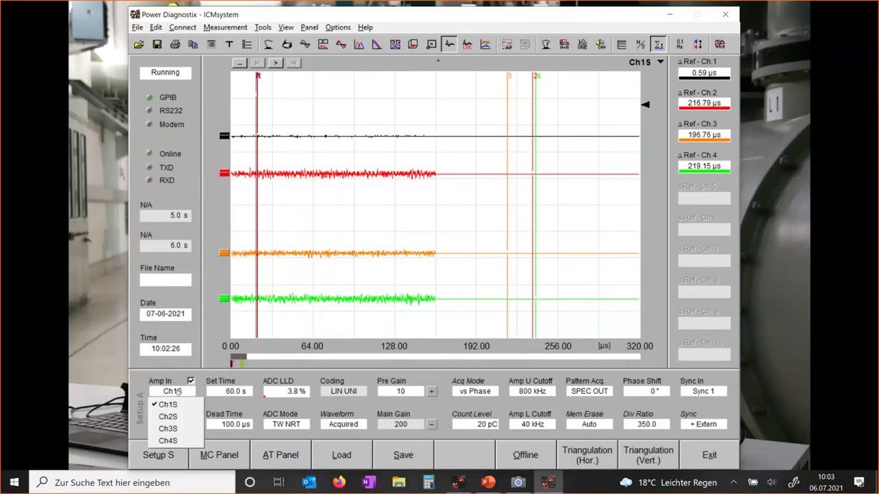
click(205, 401)
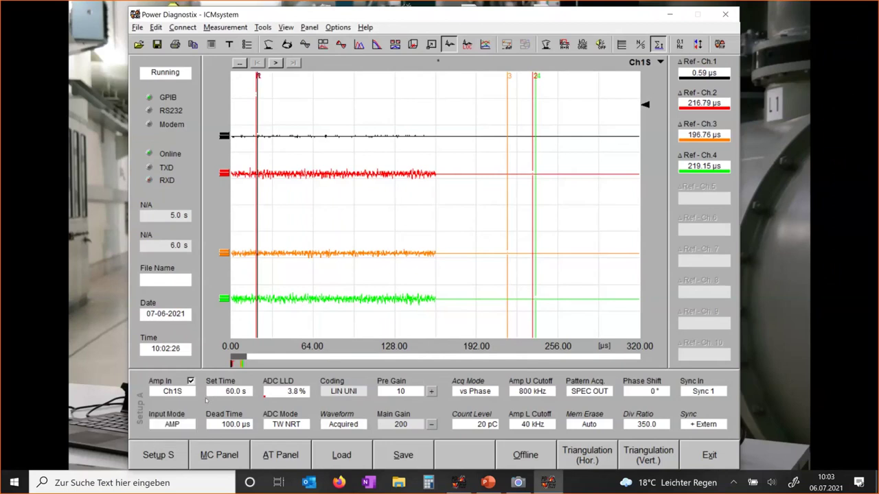
click(162, 456)
click(162, 456)
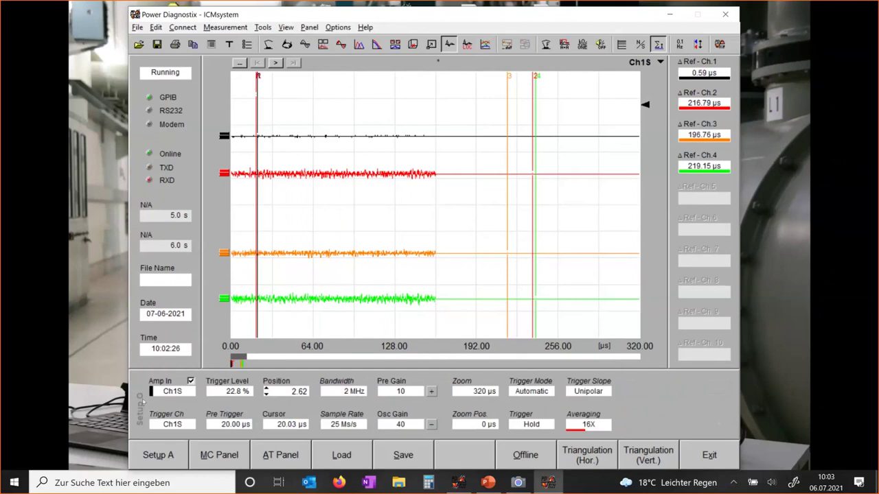
Step: Set the trigger from Hold to Running, keeping Ch1S as the input
click(173, 391)
click(176, 407)
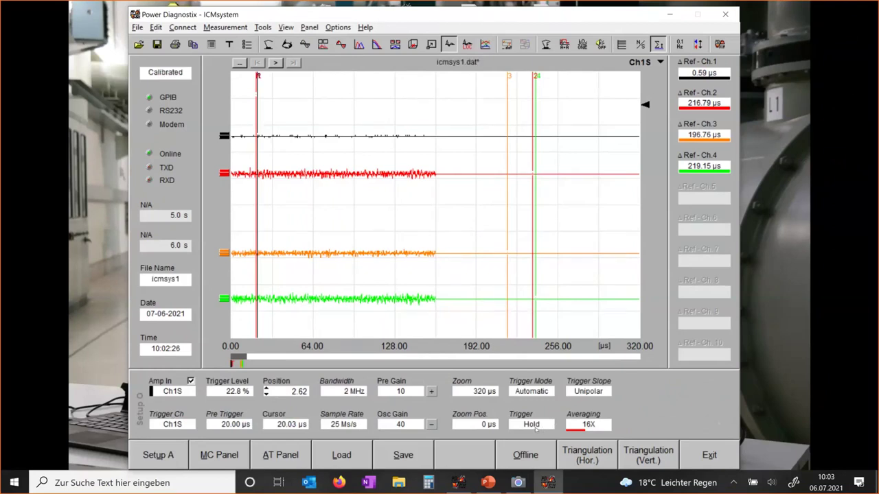
click(540, 427)
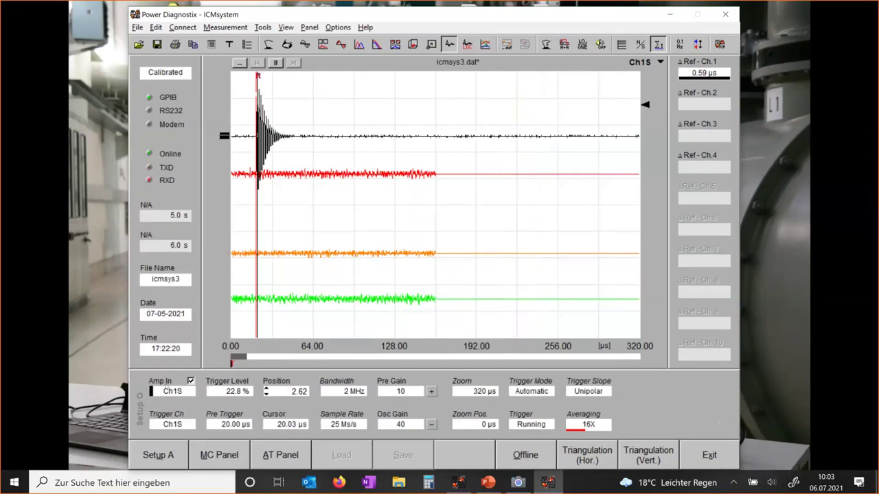
Step: Switch the amplifier input to Ch2S, then Ch3S (delays 216.79 µs and 196.76 µs)
click(168, 391)
click(169, 417)
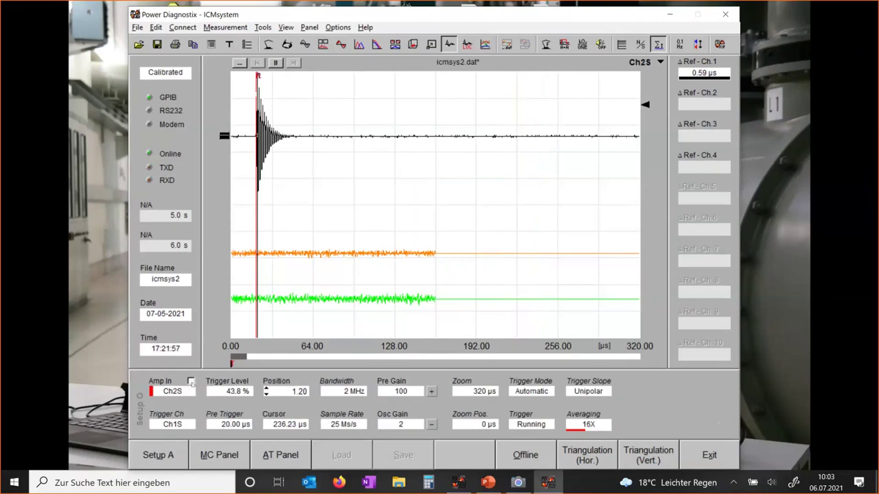
click(168, 391)
click(168, 433)
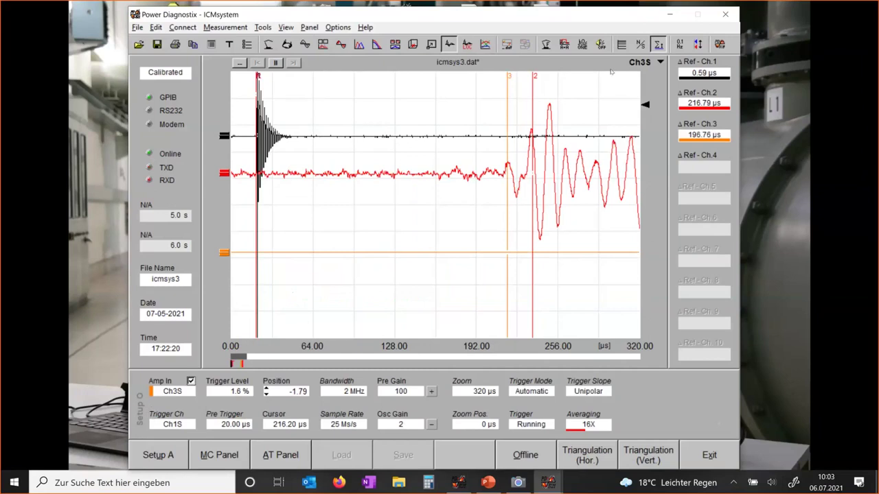
Step: Quit ICMsystem and ignore the 'Invalid plot' non-fatal run-time error
drag(620, 24, 649, 23)
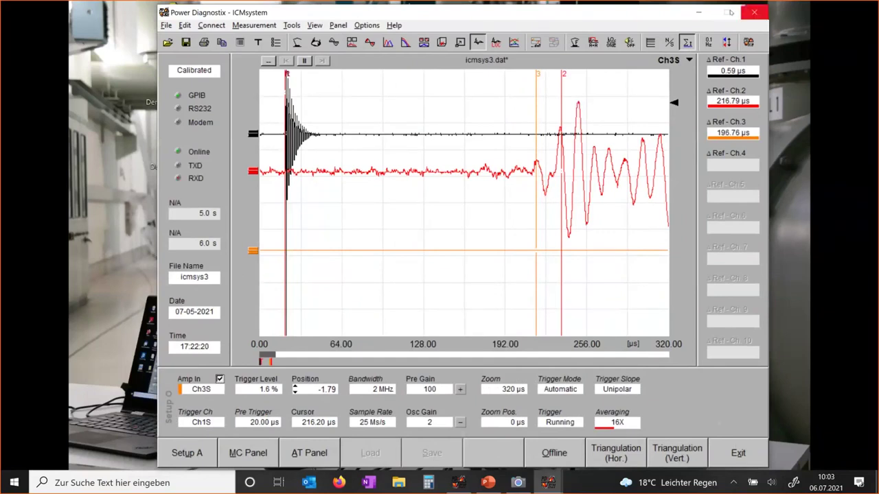
click(755, 14)
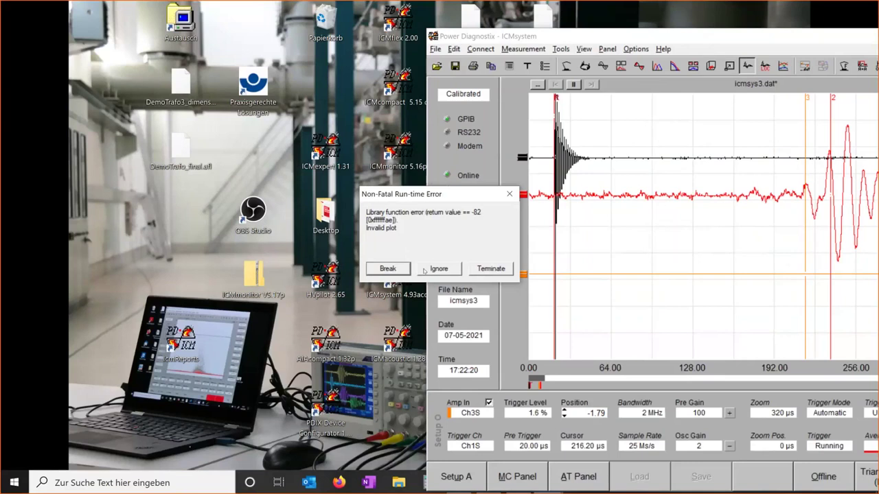
click(439, 268)
Step: Cancel the LabWindows/CVI file prompt and terminate the run-time error so ICMsystem restarts
click(447, 285)
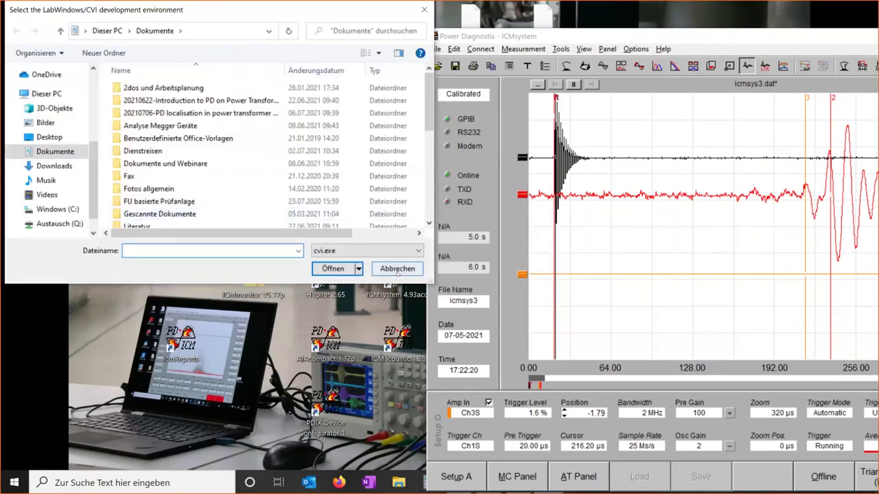
key(Escape)
click(516, 280)
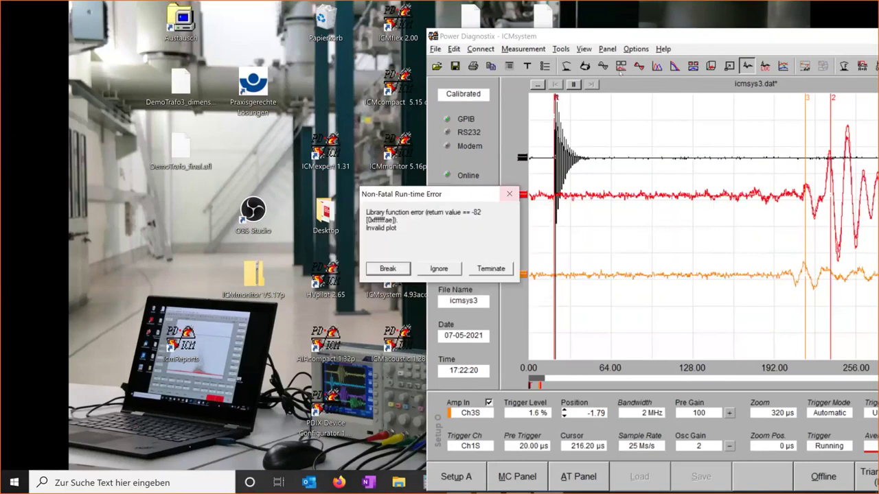
click(491, 269)
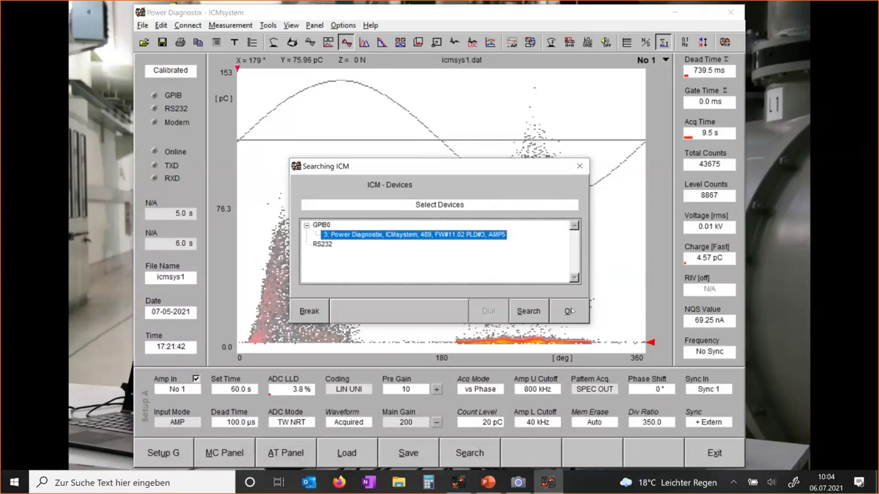
Step: Connect to the ICMsystem instrument on GPIB0 and show the multi-channel waveform display
click(570, 311)
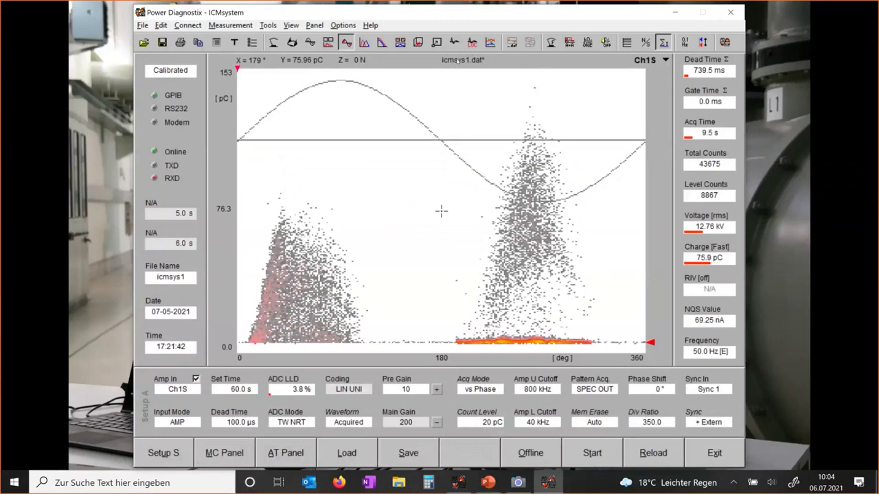
click(455, 42)
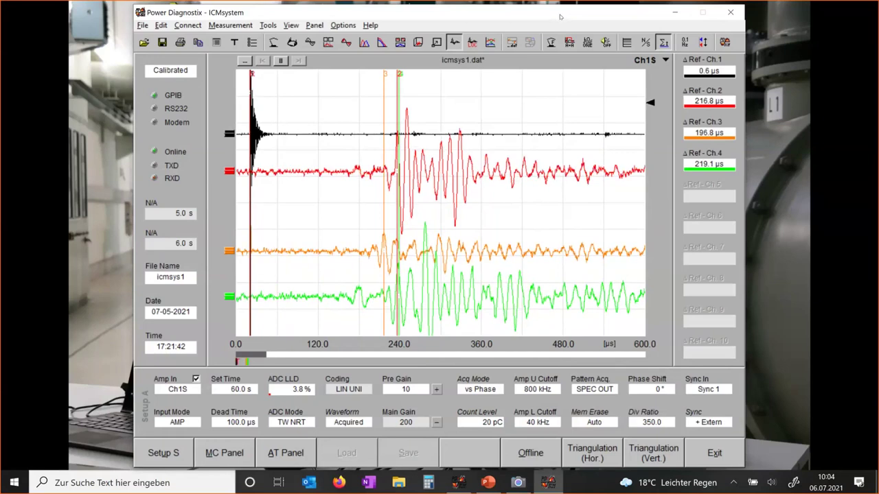
Step: Select the orange Ch3S trace to show its icmsys3 settings (Pre Gain 100, Main Gain 40)
drag(559, 16, 563, 15)
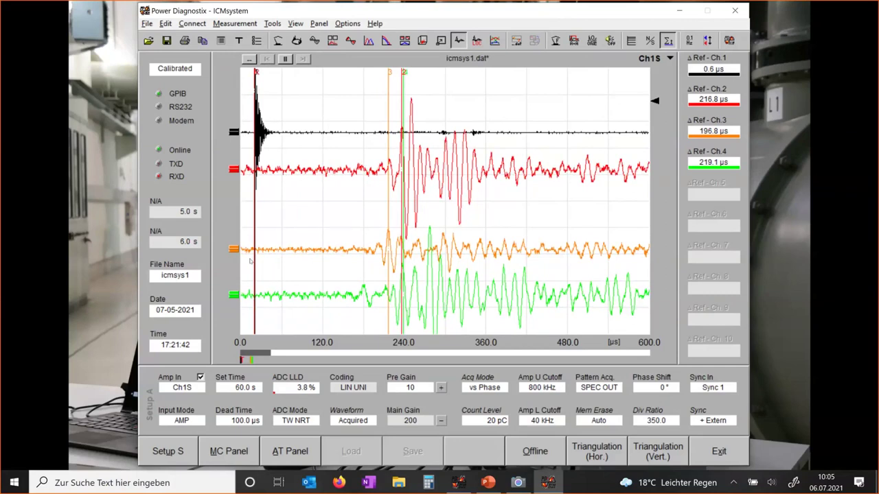
drag(234, 249, 235, 238)
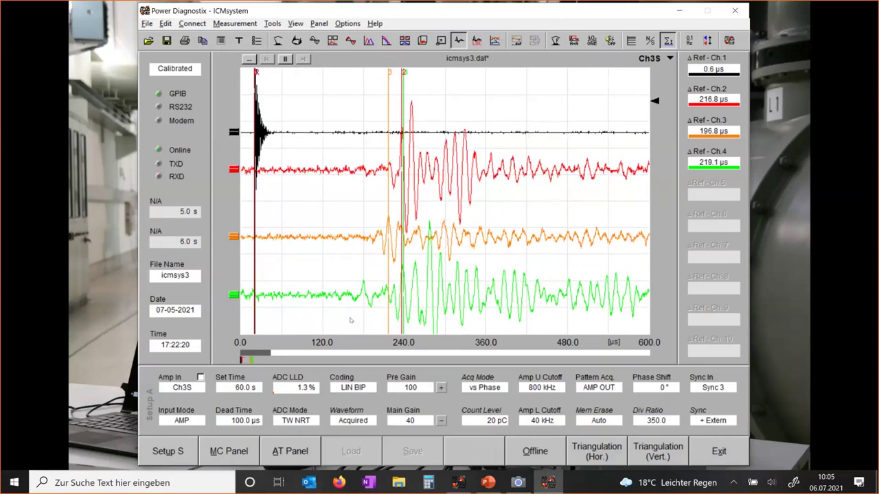
Step: Move the channel 4 arrival marker onto the green wave onset at 213.0 µs
click(410, 299)
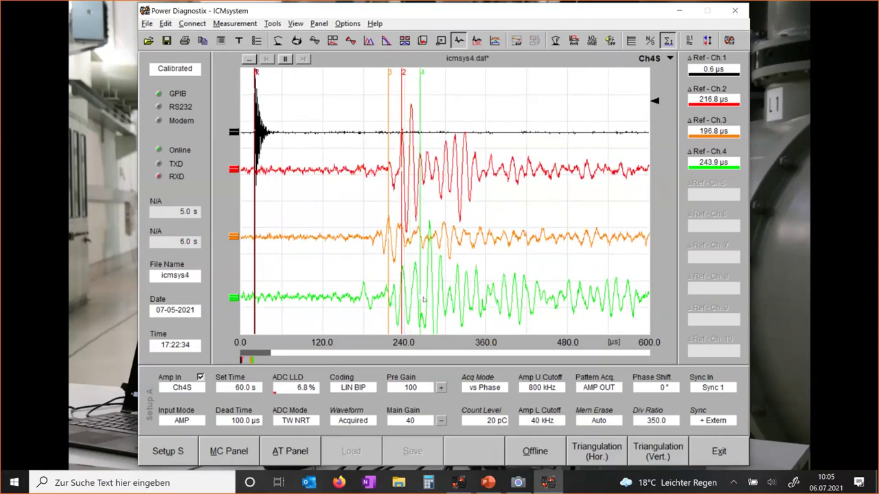
click(405, 294)
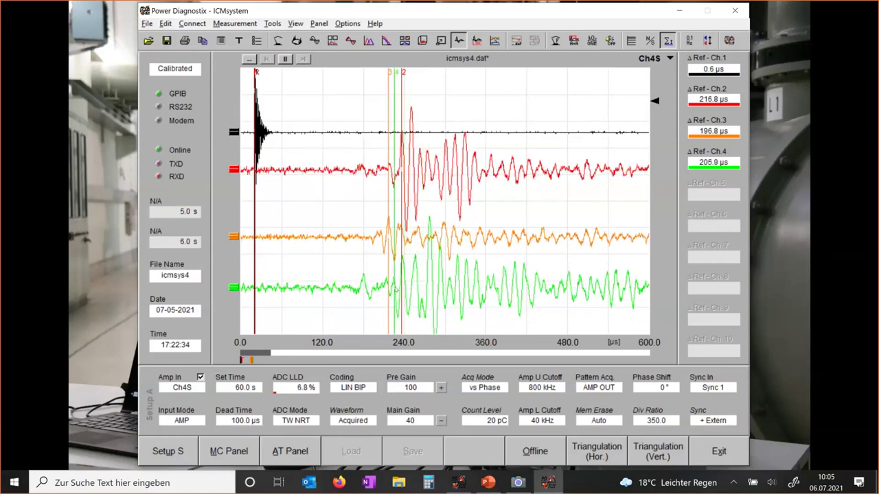
click(399, 290)
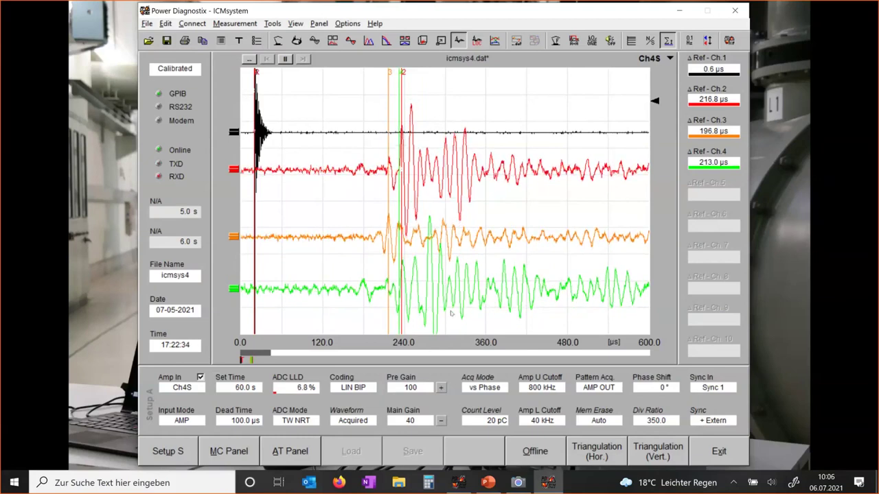
Step: Send the arrival delays to vertical triangulation and return to the ICMsystem window
click(658, 451)
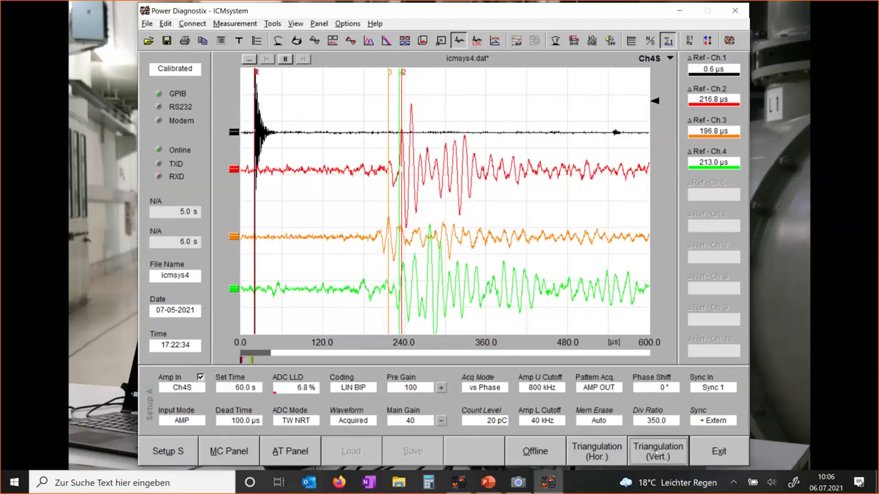
click(679, 11)
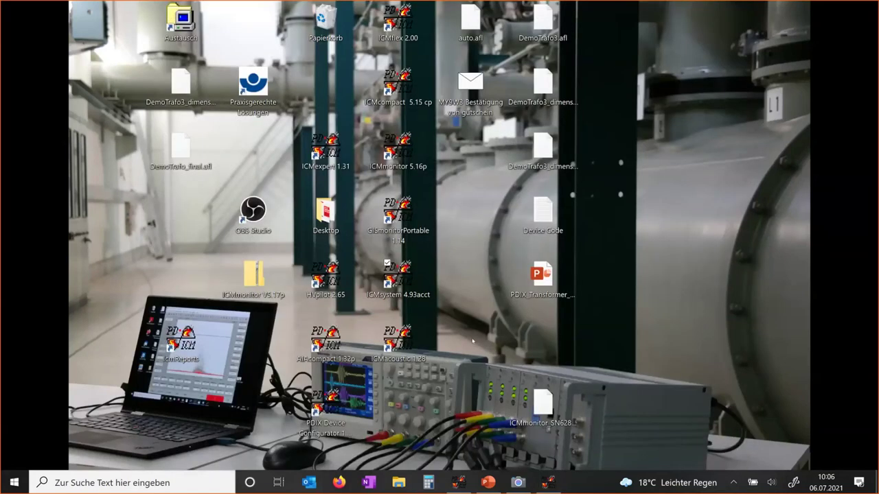
click(550, 482)
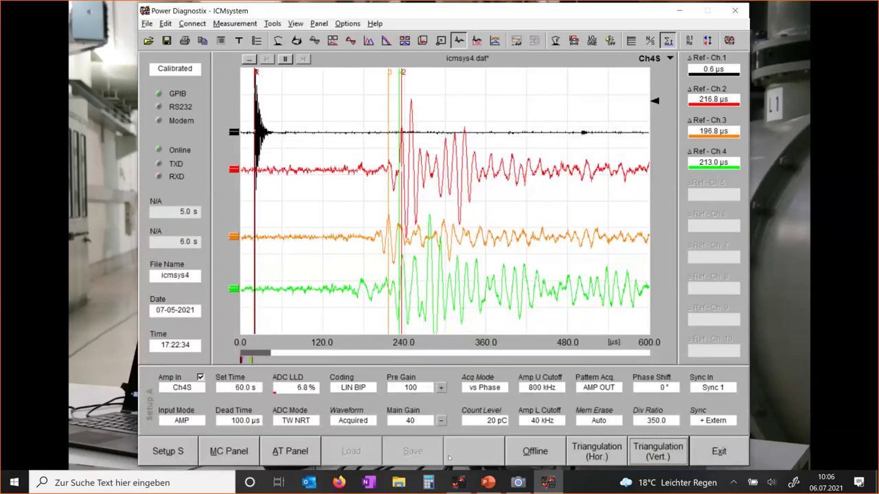
click(458, 483)
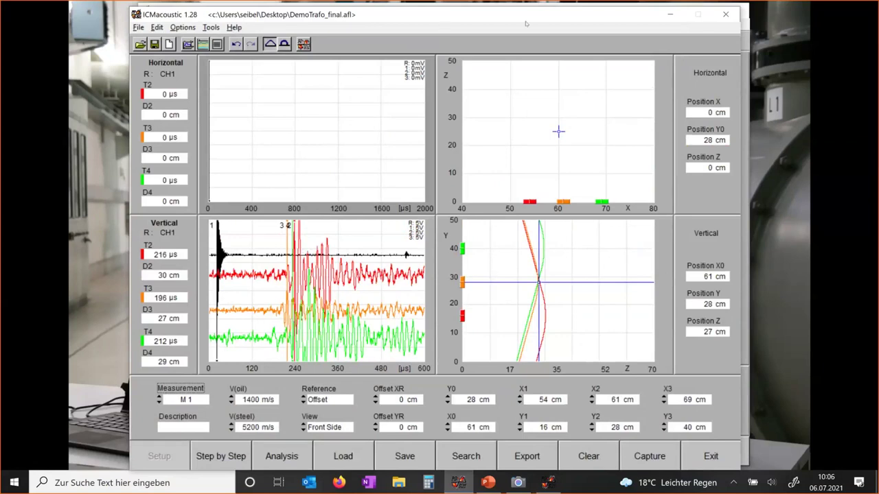
drag(550, 16, 567, 14)
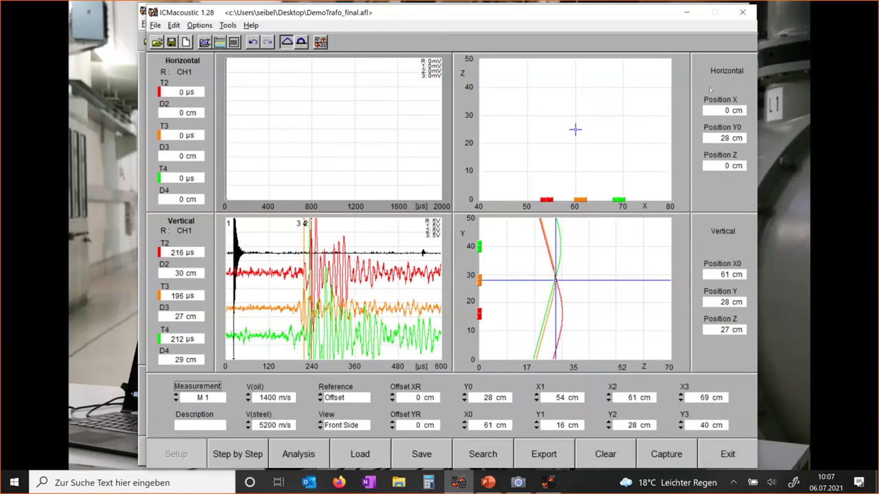
click(548, 484)
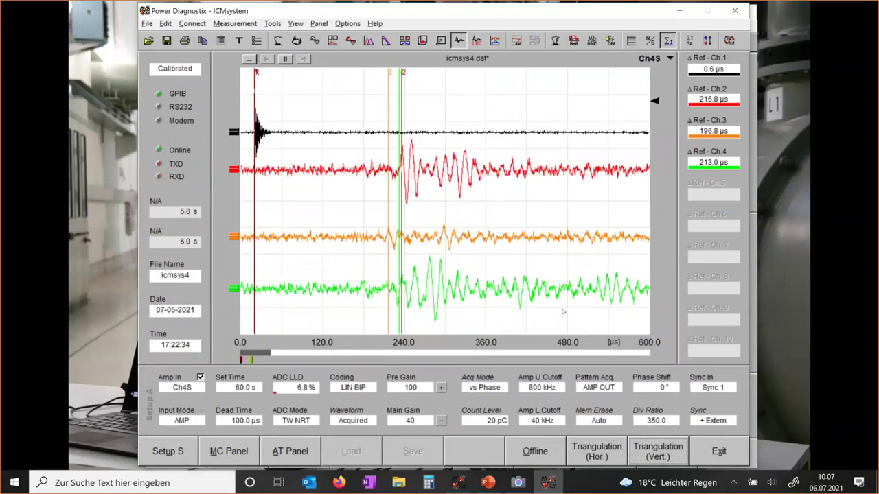
Step: Bring the Kamera live feed of test transformer 32896 to the front
click(520, 486)
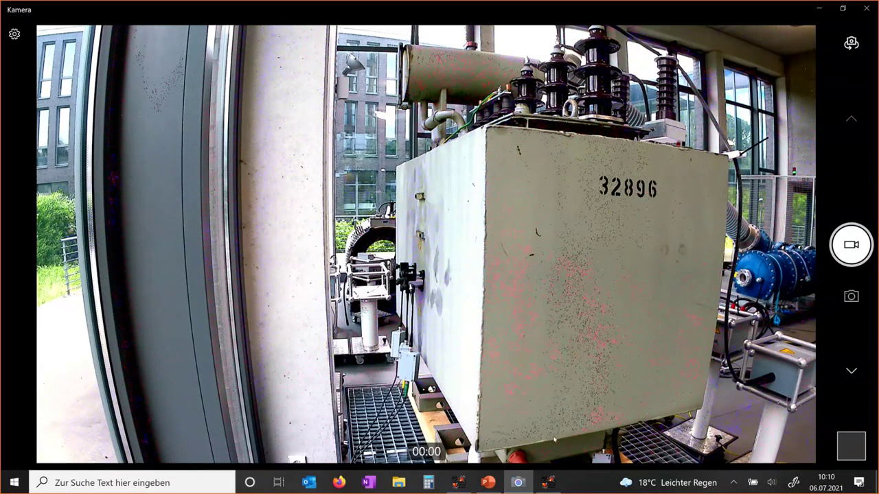
Step: Bring ICMsystem forward, switch to the phase-resolved pattern, and choose input channel Ch1S
click(548, 483)
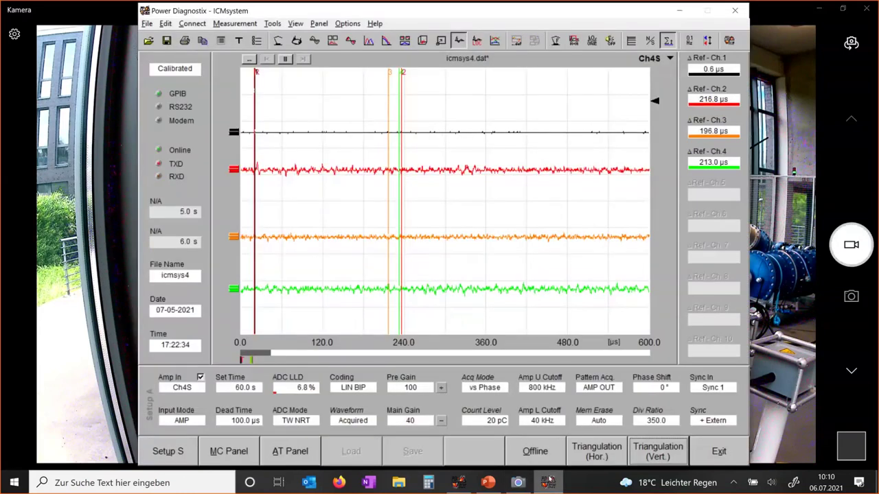
click(457, 484)
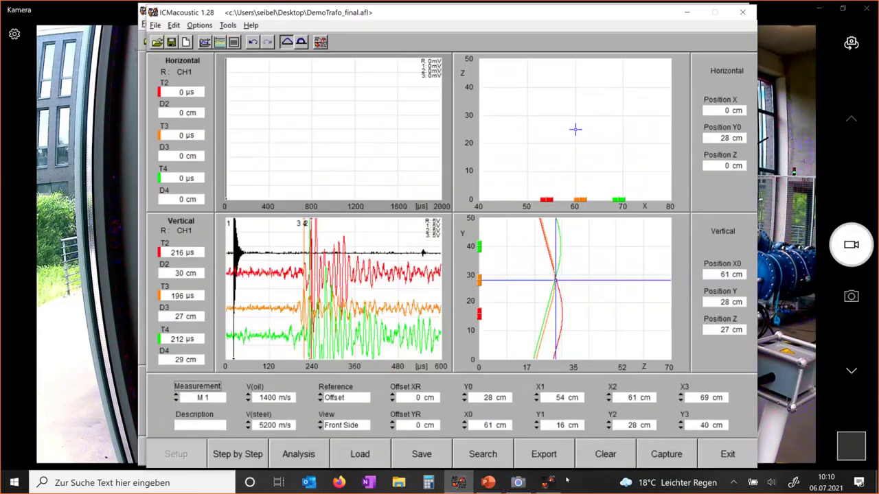
click(549, 483)
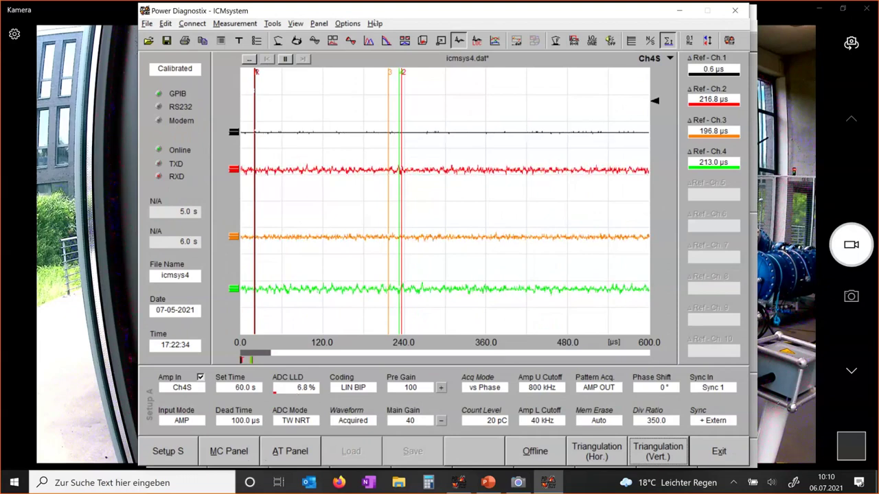
click(350, 41)
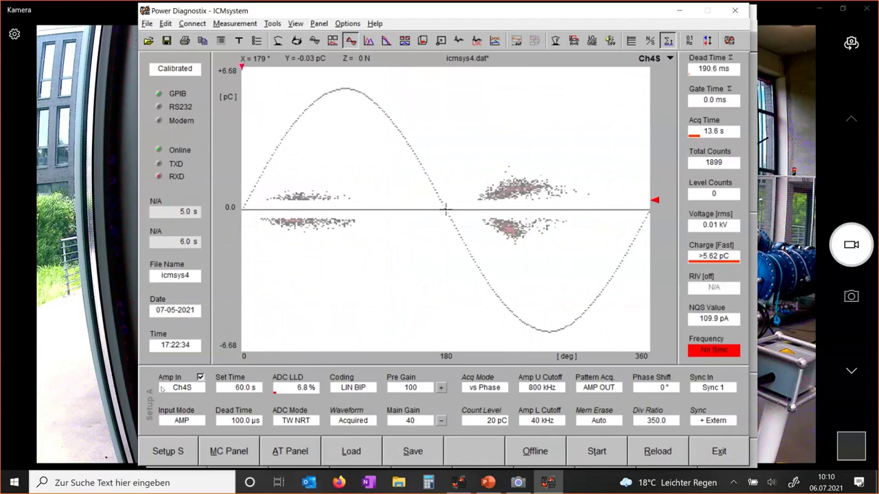
click(170, 390)
click(177, 400)
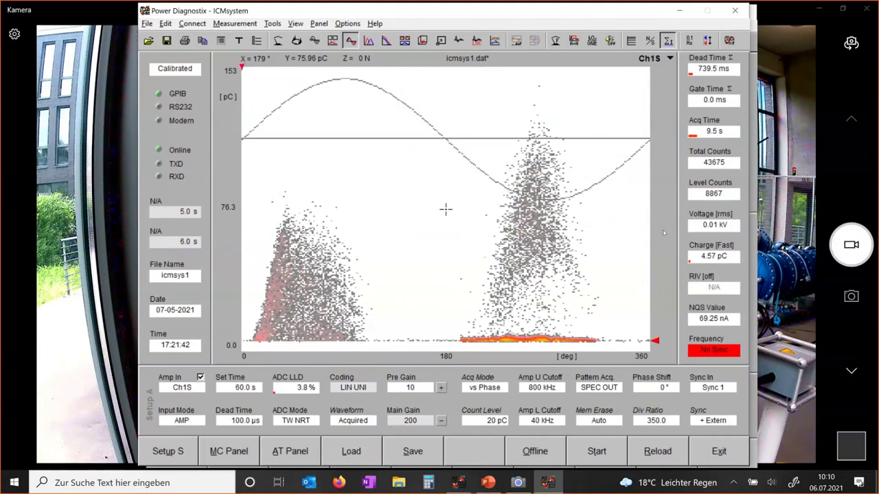
Step: Restart the live Ch1S acquisition and stop it at about 7657 total counts
click(595, 455)
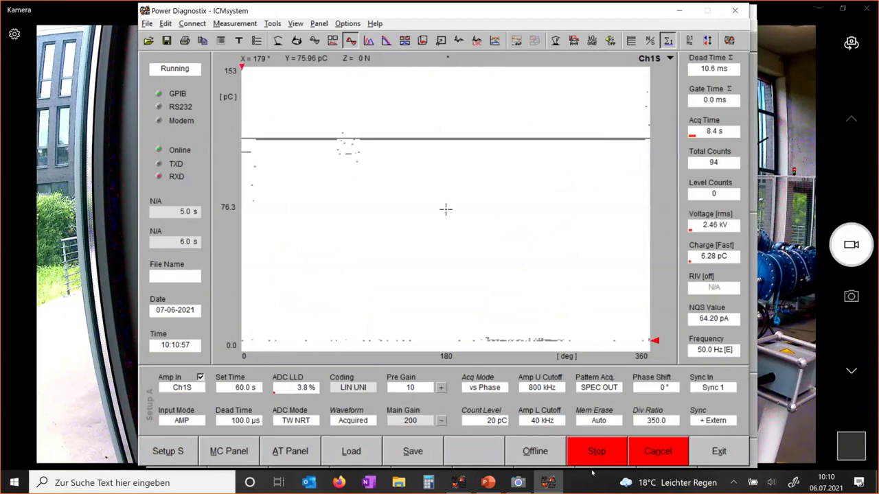
click(595, 454)
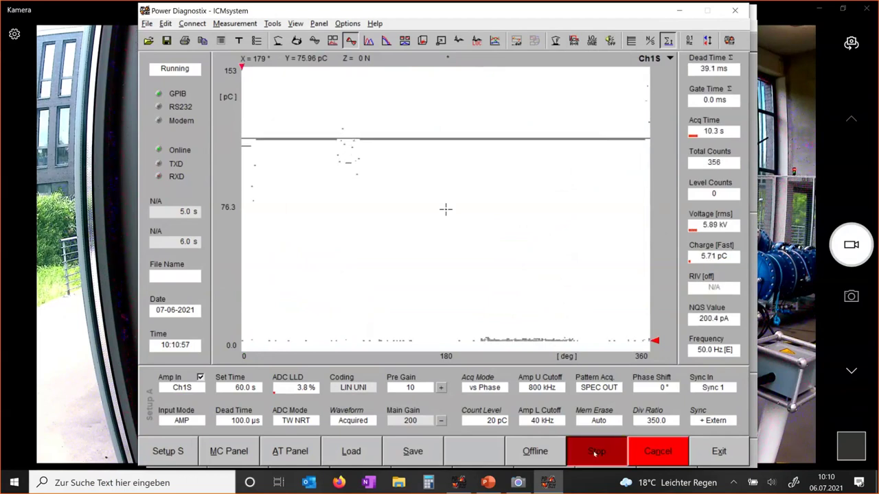
click(595, 453)
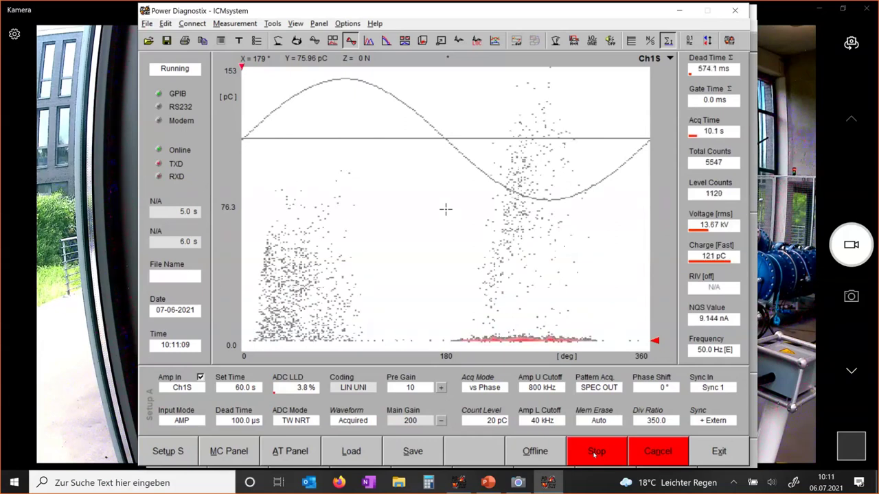
click(579, 452)
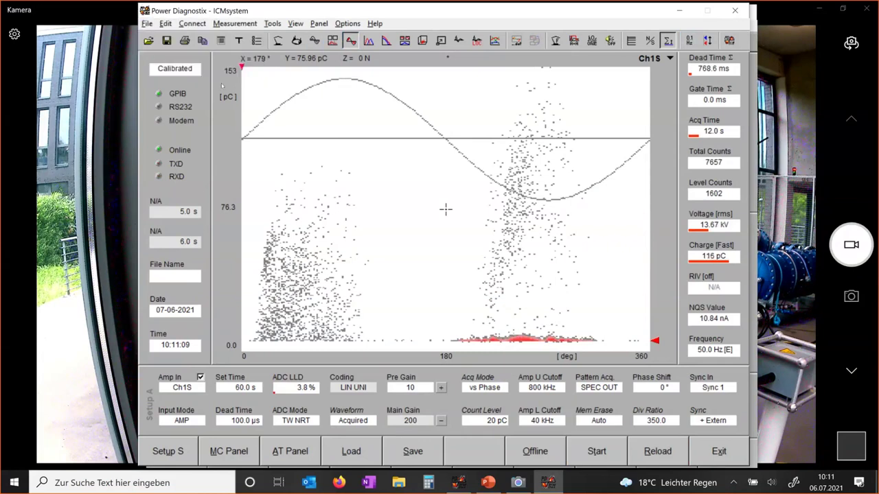
Step: Show the four waveforms, set Ch4's marker to 201.5 µs, zoom to 400 µs, and open Setup O
click(459, 42)
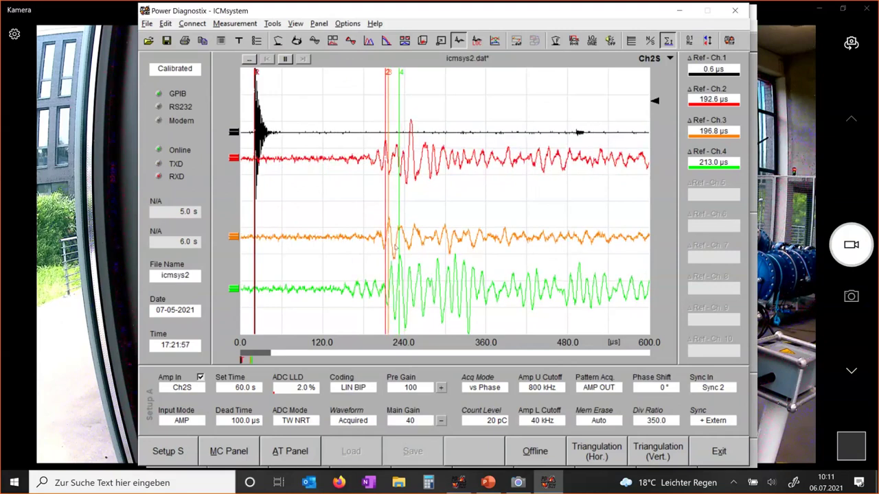
drag(395, 294, 391, 296)
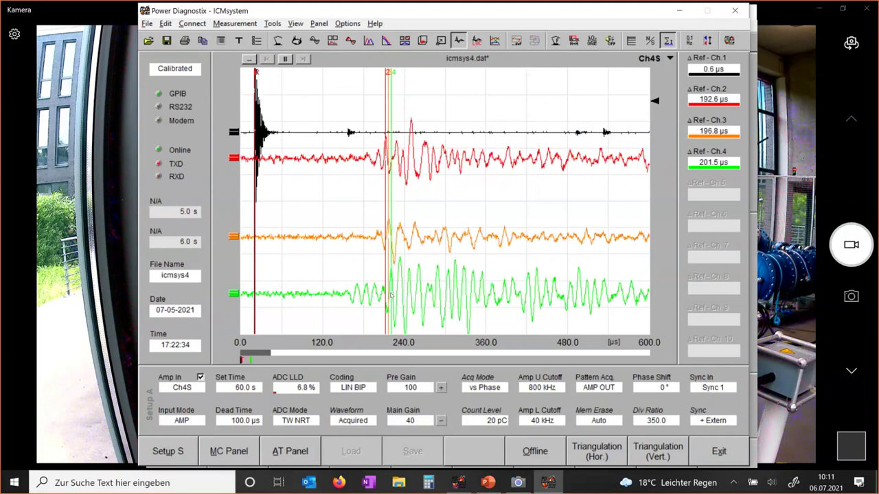
drag(270, 354, 266, 354)
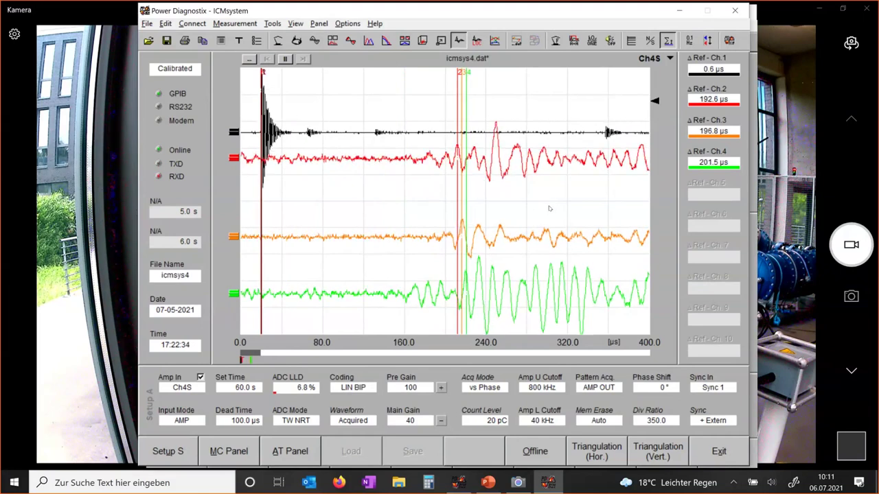
click(167, 451)
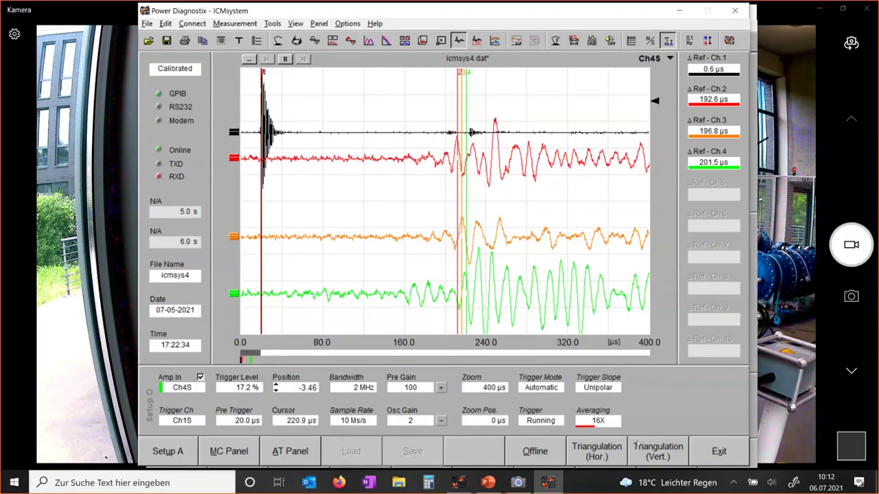
Step: Triangulate horizontally with delays 192, 196, 201 µs and view the ICMacoustic source location
click(609, 448)
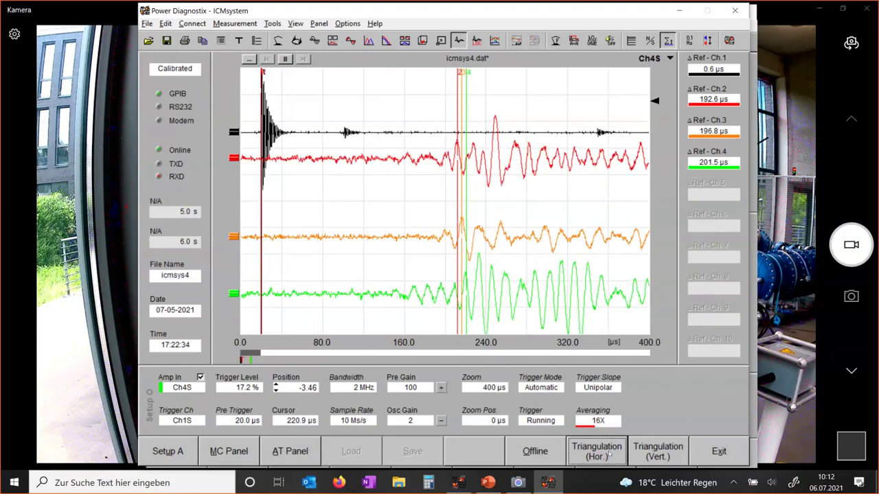
click(458, 482)
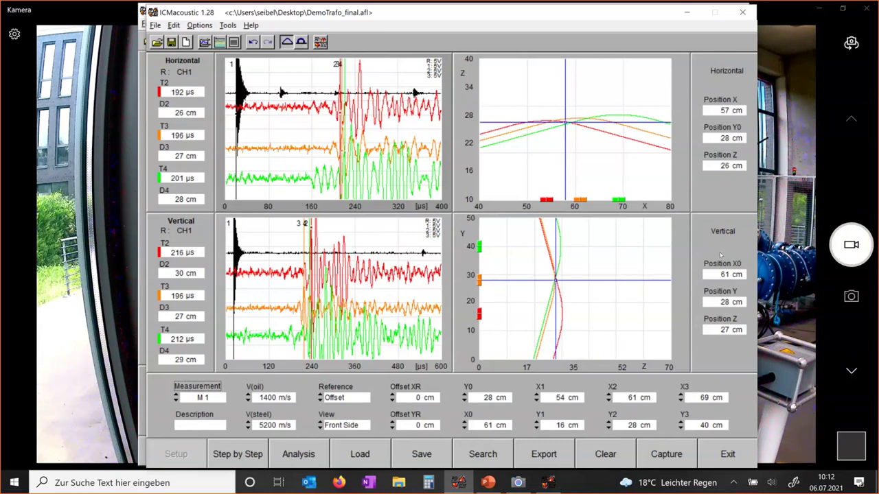
Step: Open the Analysis views and mark M1's located source at X 57, Y 28, Z 26 cm
click(313, 455)
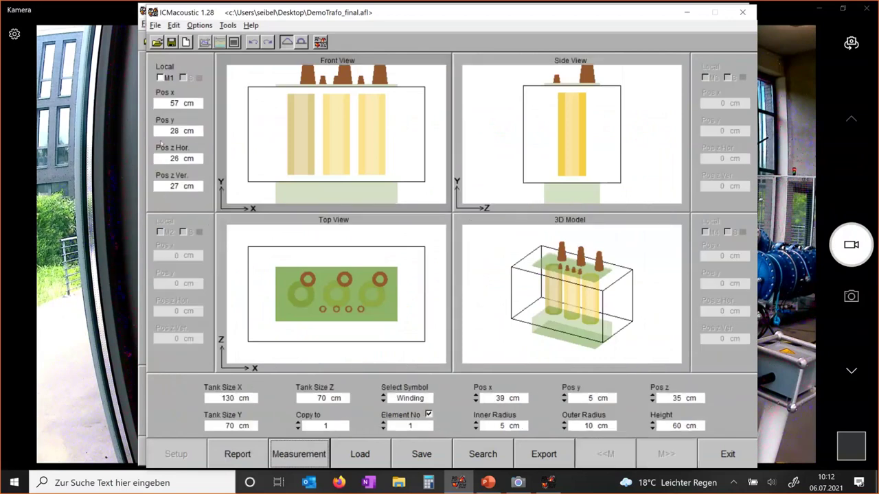
click(160, 78)
click(182, 78)
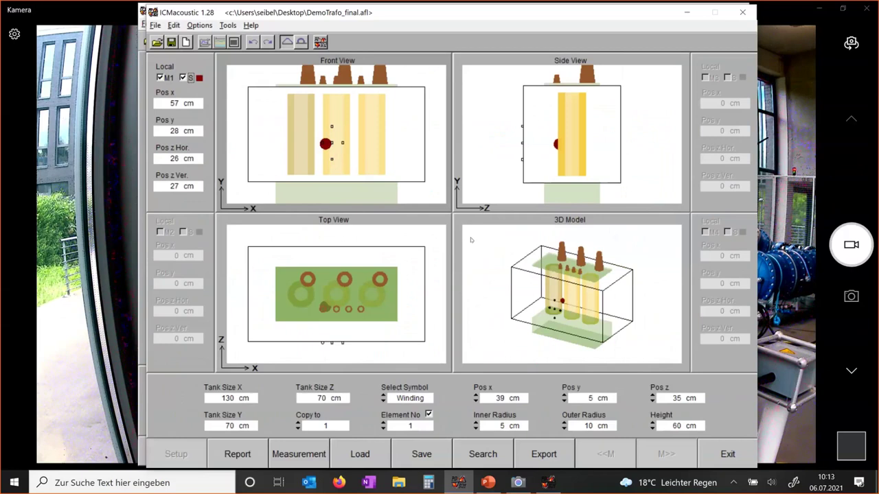
Step: Zoom into and orbit the 3D transformer model to view the M1 source frontally and from above
drag(471, 240, 596, 298)
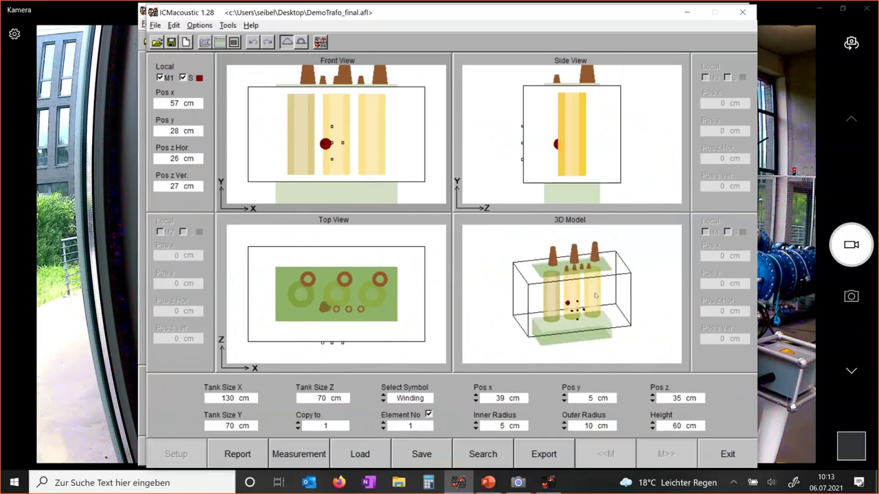
scroll(592, 298, up, 2)
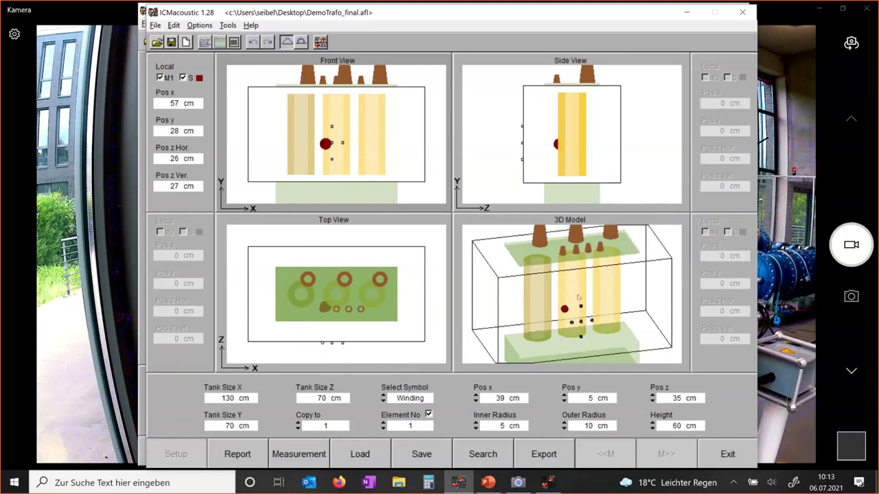
drag(581, 309, 607, 290)
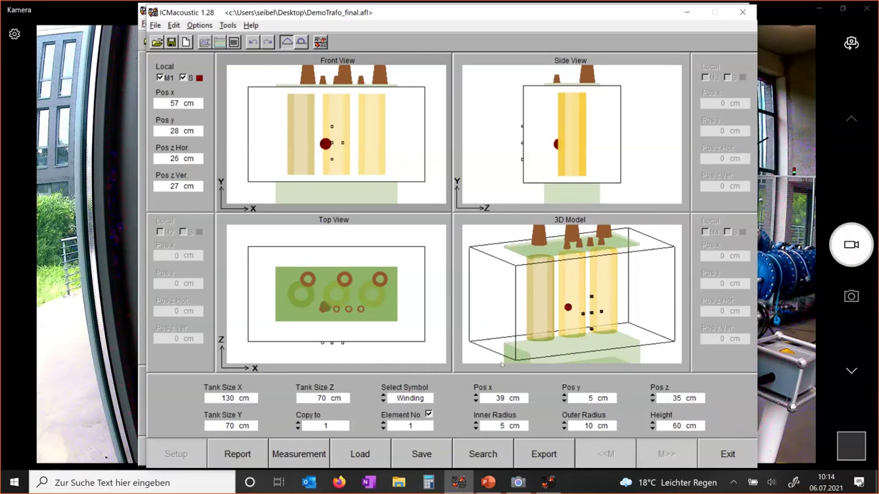
drag(582, 301, 563, 292)
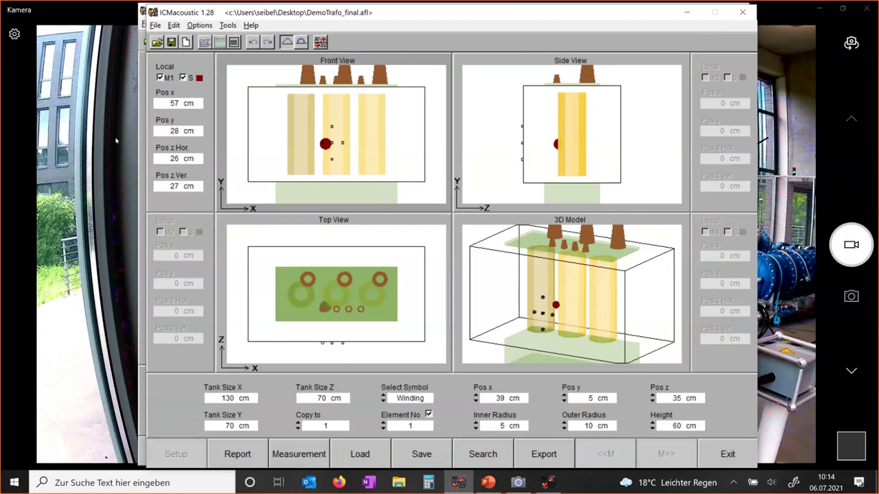
Step: Shift ICMacoustic to the right and bring the icmsys4.dat waveform window back to front
click(69, 144)
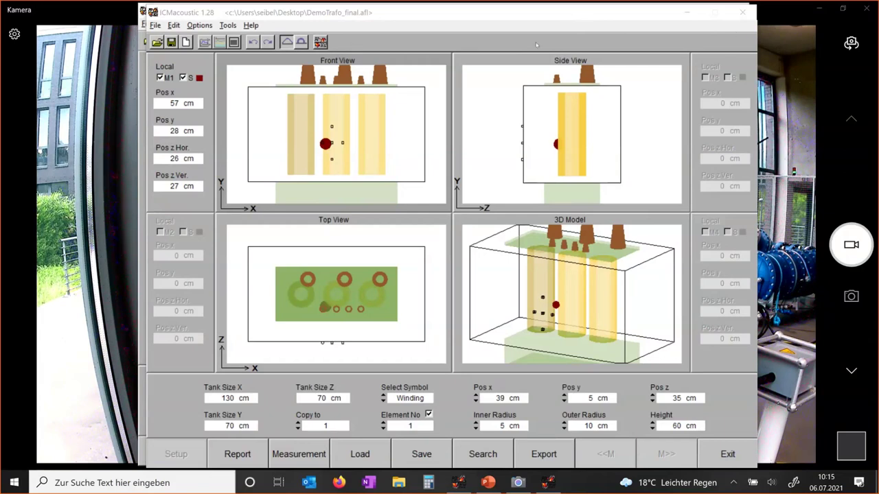
drag(584, 22, 708, 11)
key(alt+Tab)
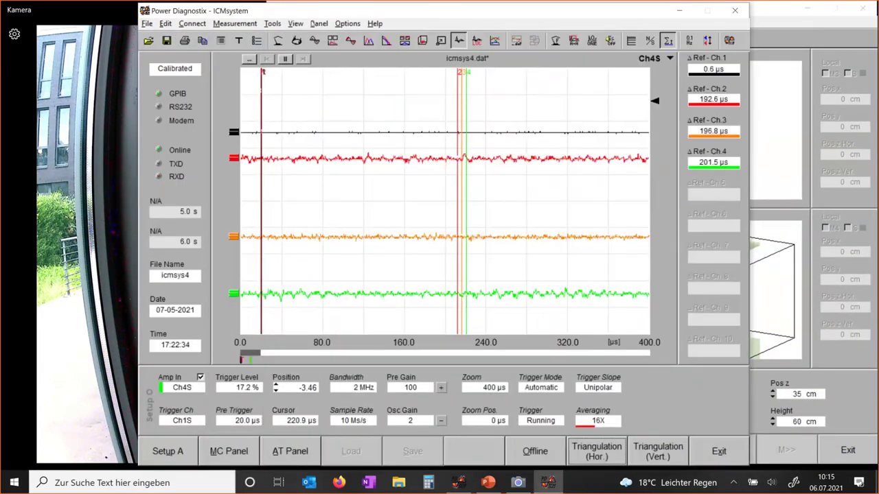
Step: Minimise Power Diagnostix and show the transformer 32896 camera feed as a small window beside ICMacoustic
click(680, 12)
click(249, 30)
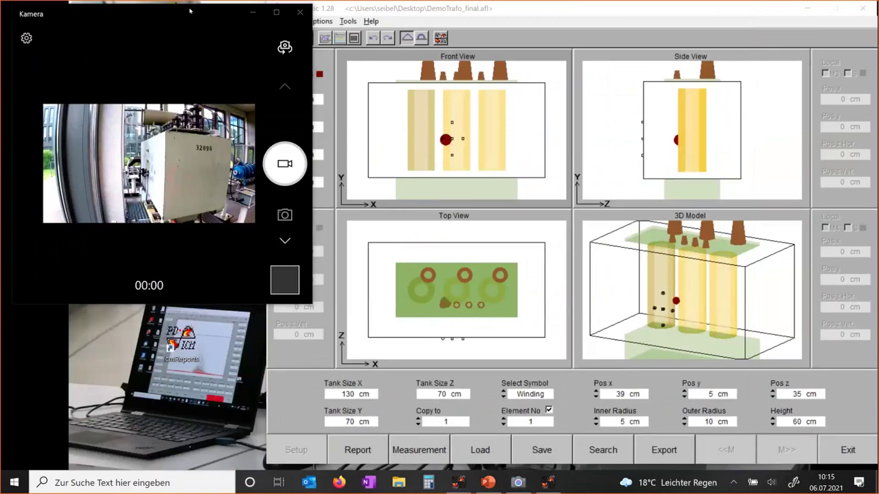
click(549, 21)
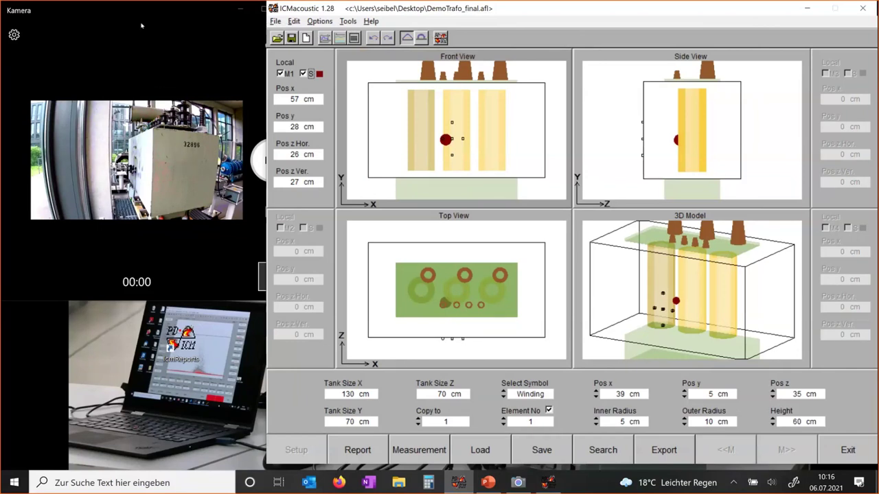
Step: Compare the live transformer feed with ICMacoustic's views marking the M1 source at X 57, Y 28 cm
click(239, 280)
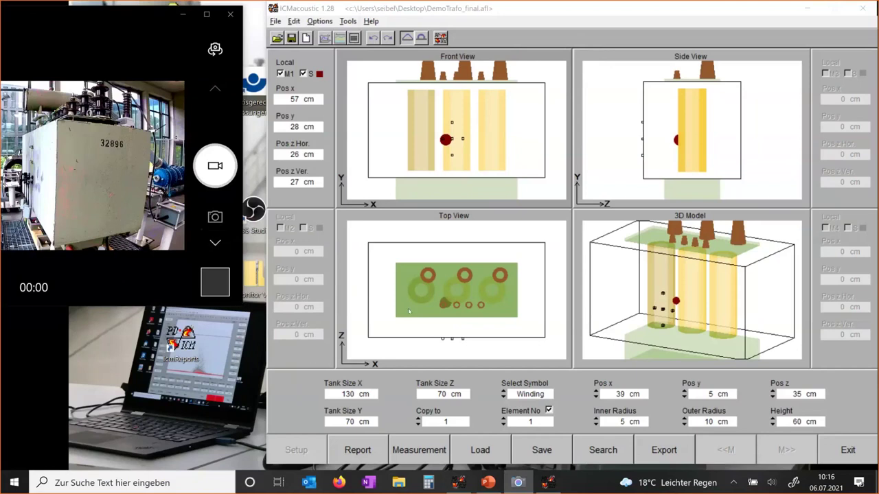
click(556, 10)
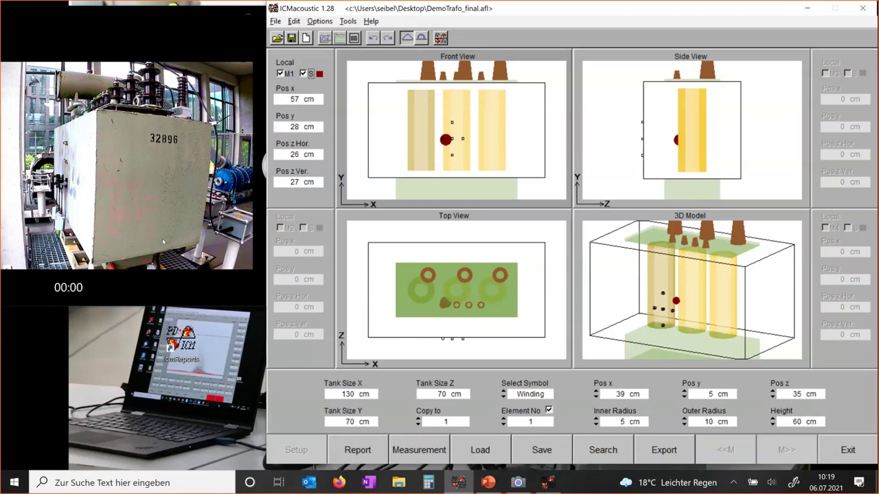
click(161, 250)
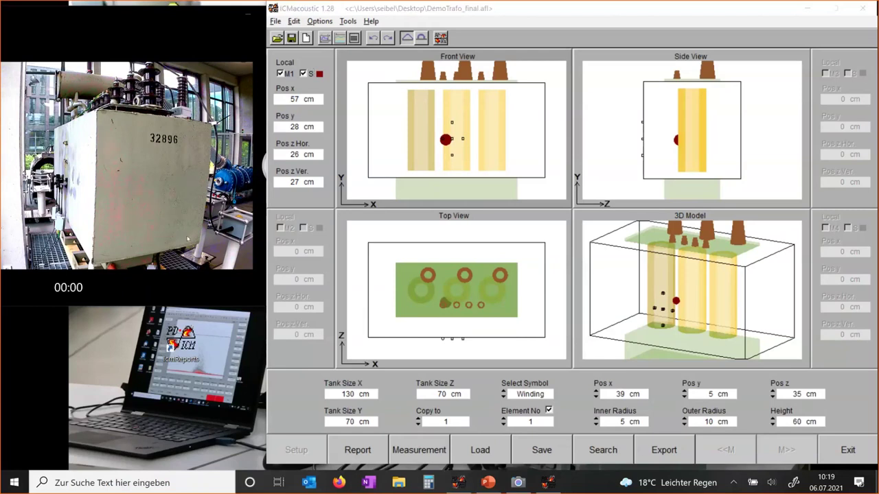